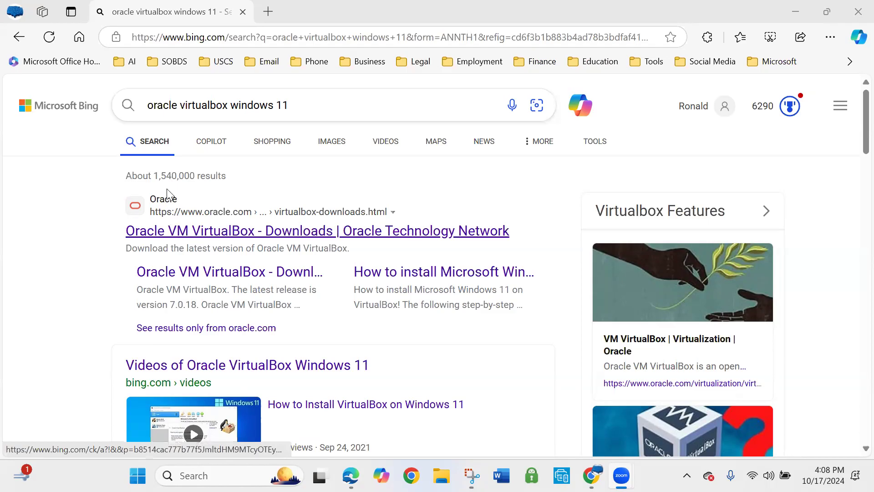
Open Oracle's VM VirtualBox downloads page from the search results and view the site's security information
{"action": "left_click", "coordinate": [214, 235]}
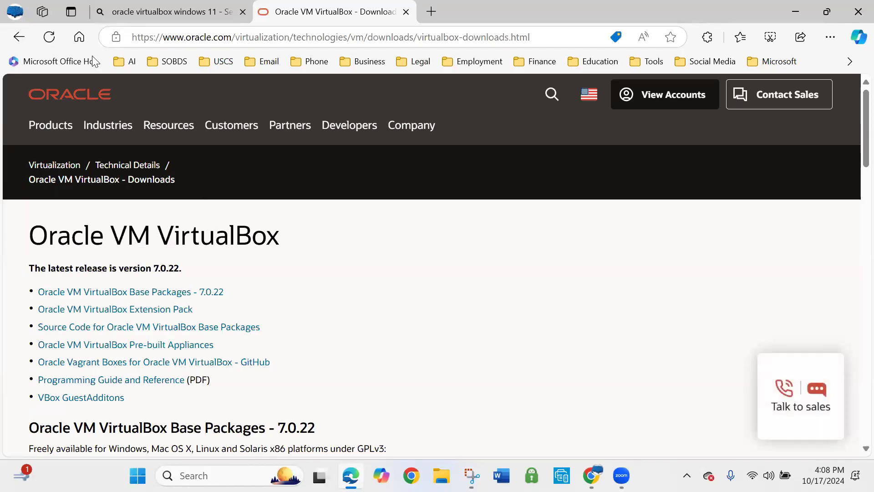
{"action": "left_click", "coordinate": [116, 38]}
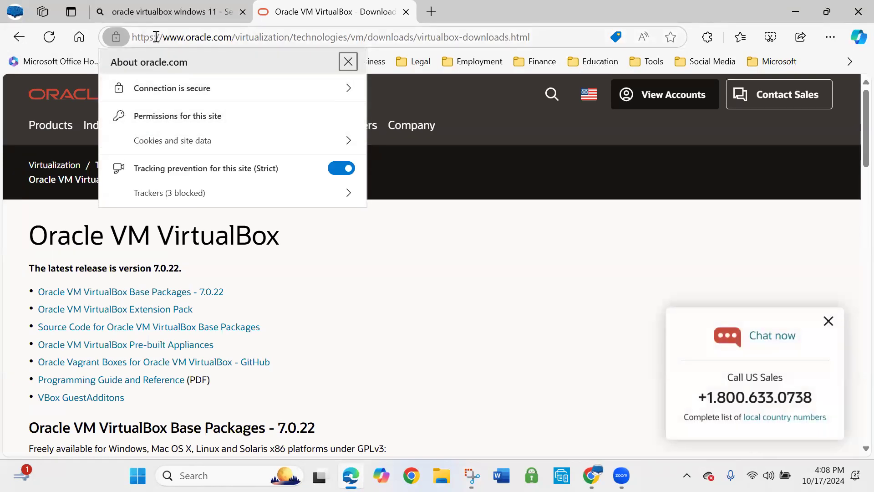
{"action": "left_click", "coordinate": [430, 243]}
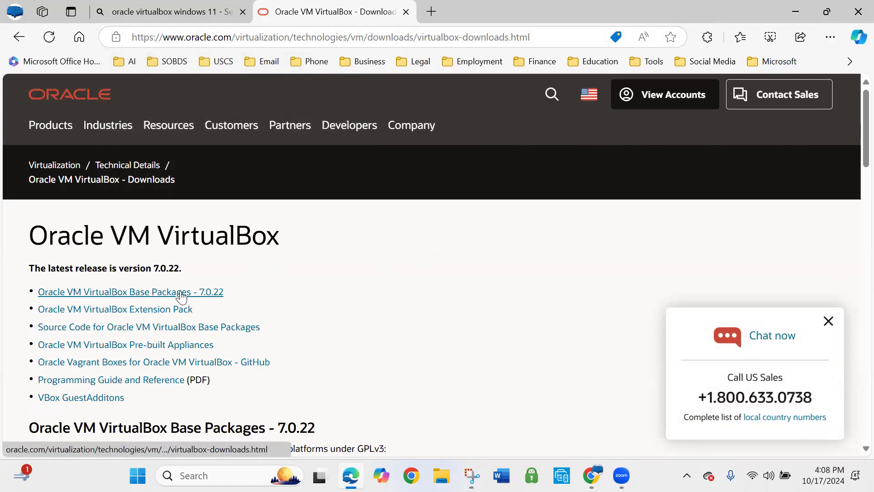
{"action": "scroll", "coordinate": [187, 351], "scroll_direction": "down", "scroll_amount": 5}
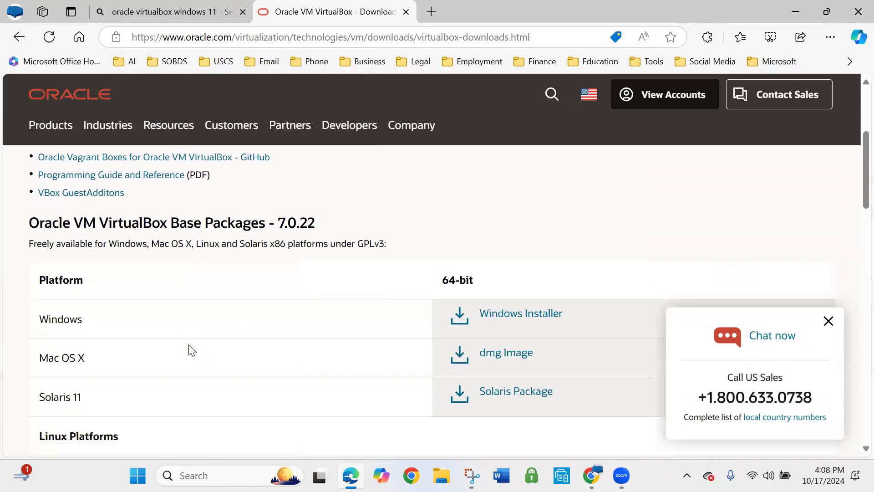
{"action": "scroll", "coordinate": [191, 348], "scroll_direction": "down", "scroll_amount": 1}
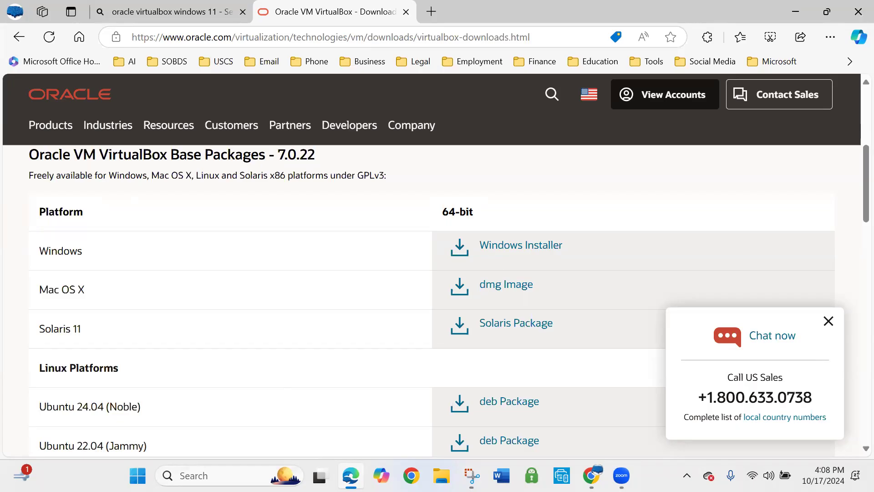
Search Windows for the About your PC settings, review the device specifications, and close Settings
{"action": "left_click", "coordinate": [218, 474]}
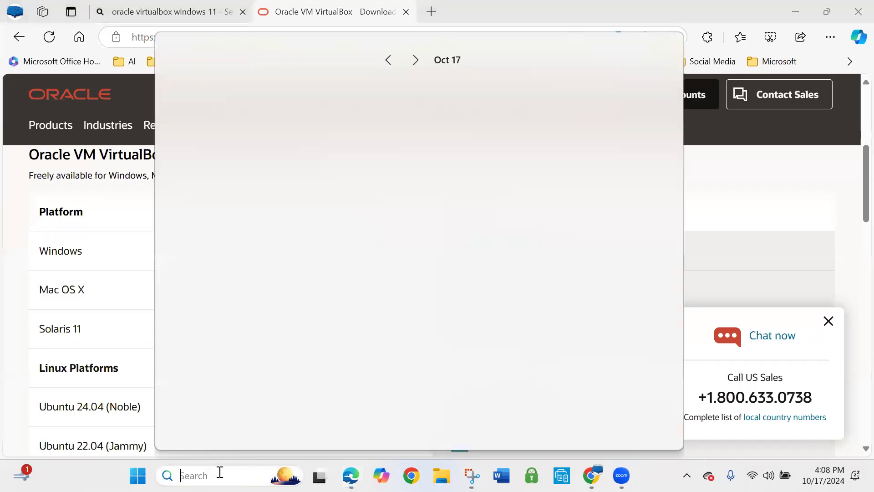
{"action": "type", "text": "about your PC"}
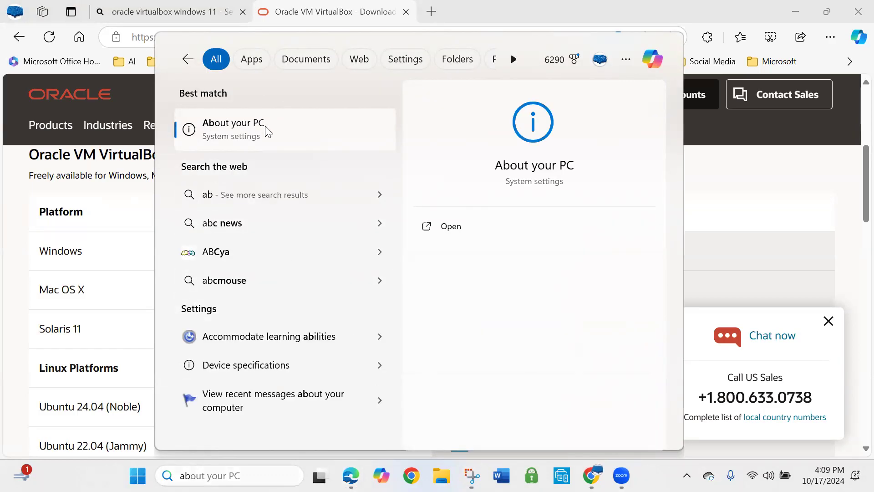
{"action": "left_click", "coordinate": [268, 132]}
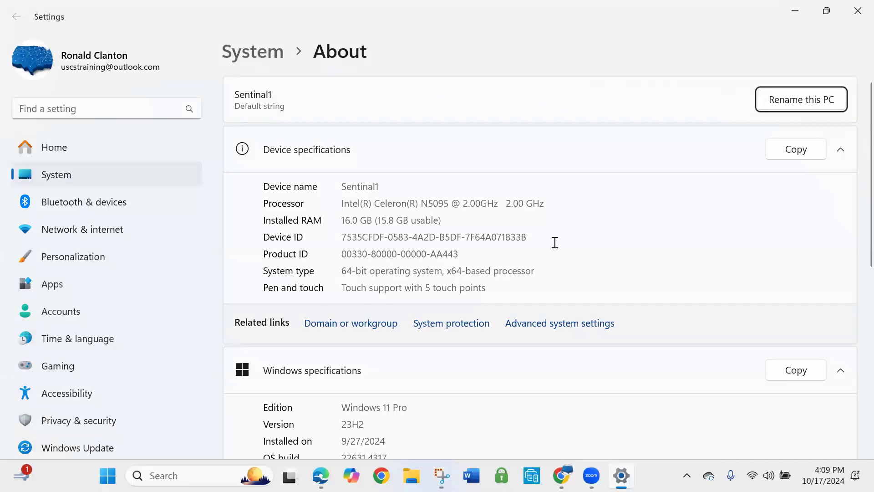
{"action": "left_click", "coordinate": [856, 12]}
Download the 64-bit Windows installer for VirtualBox 7.0.22, launch it, and start the setup wizard
{"action": "left_click", "coordinate": [523, 249]}
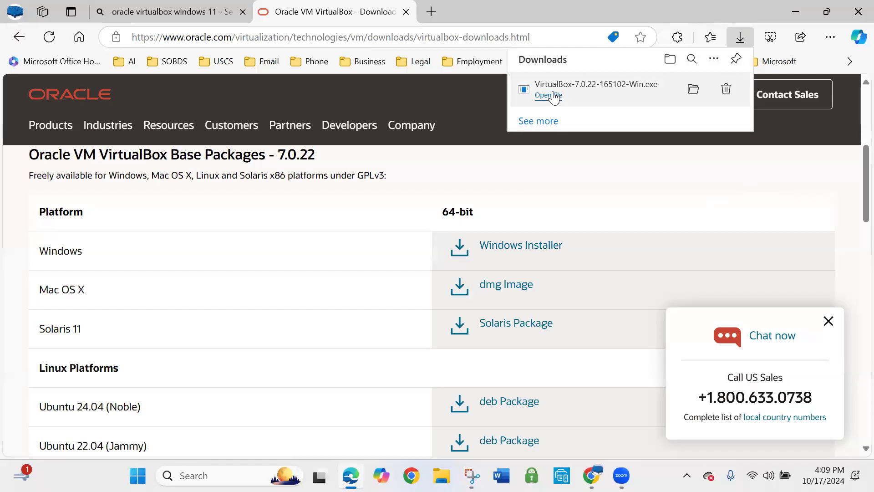
{"action": "left_click", "coordinate": [550, 95]}
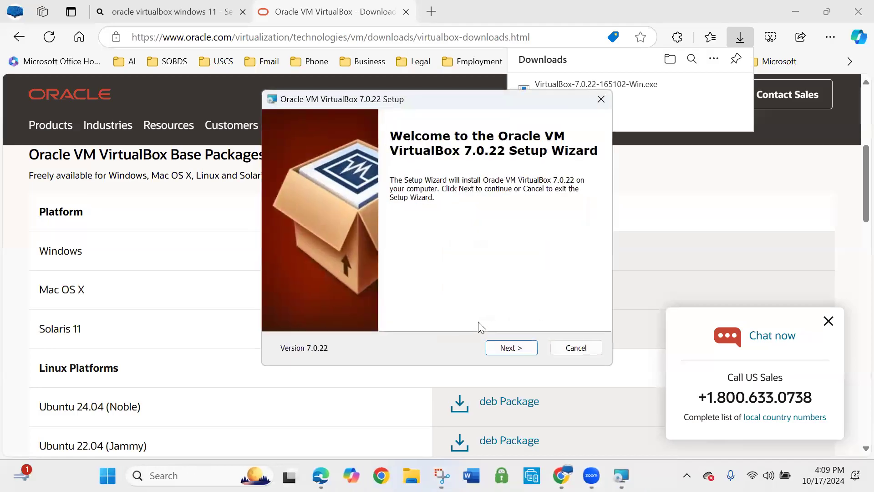
{"action": "left_click", "coordinate": [521, 347]}
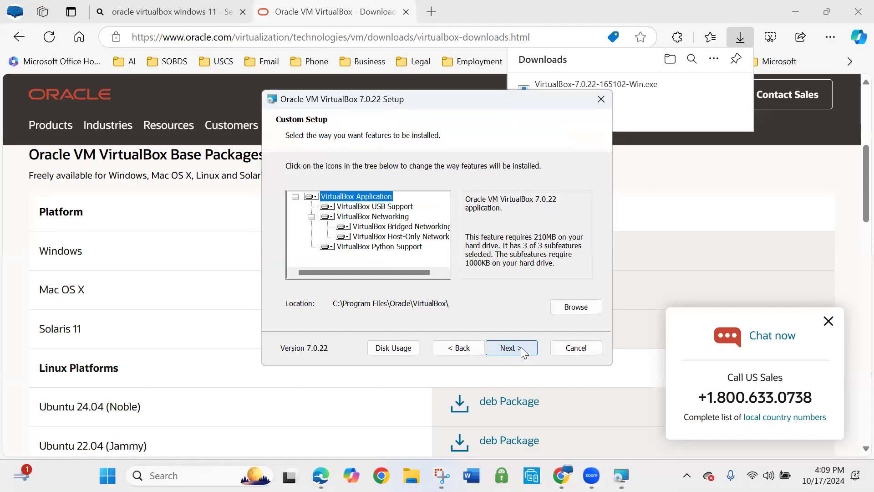
Install VirtualBox with the default features, location and shortcut options, accepting the network interface and missing Python dependency warnings
{"action": "left_click", "coordinate": [515, 347]}
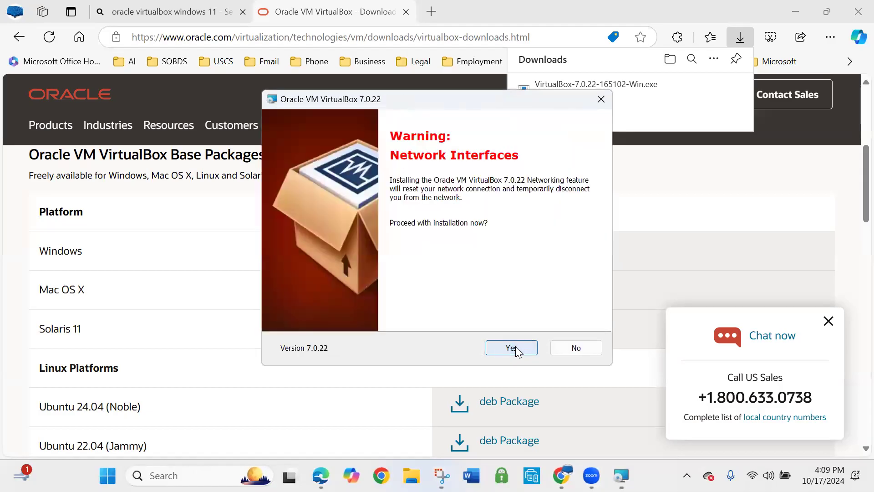
{"action": "left_click", "coordinate": [516, 349]}
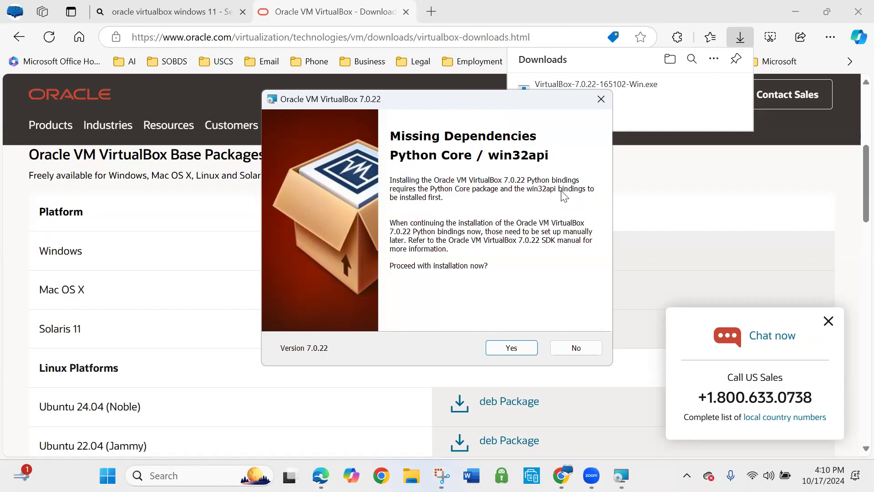
{"action": "left_click", "coordinate": [522, 347]}
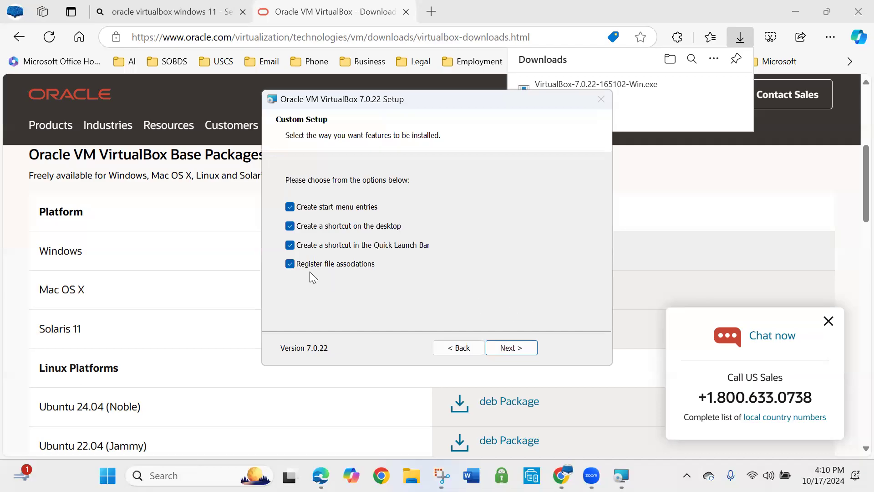
{"action": "left_click", "coordinate": [508, 347]}
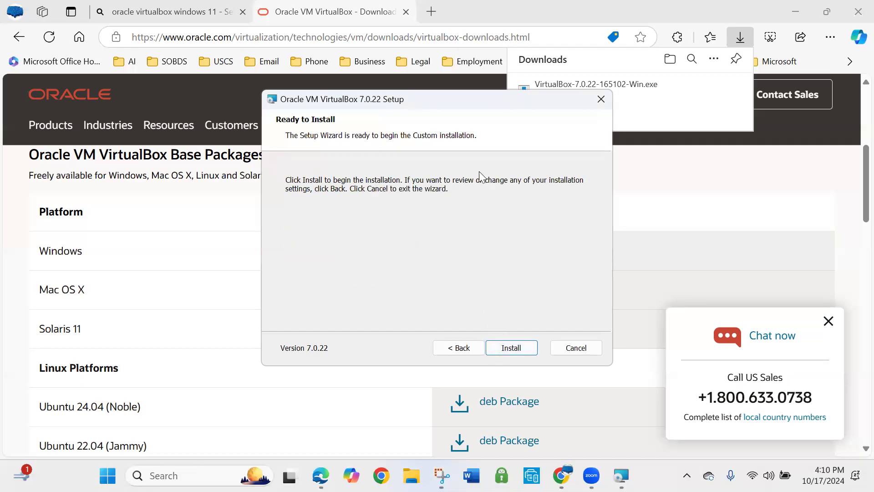
{"action": "left_click", "coordinate": [508, 347]}
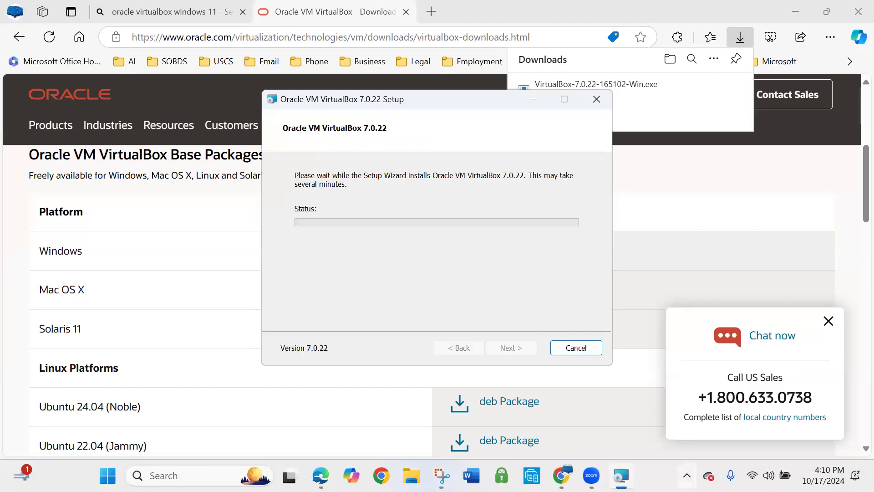
{"action": "left_click", "coordinate": [687, 475]}
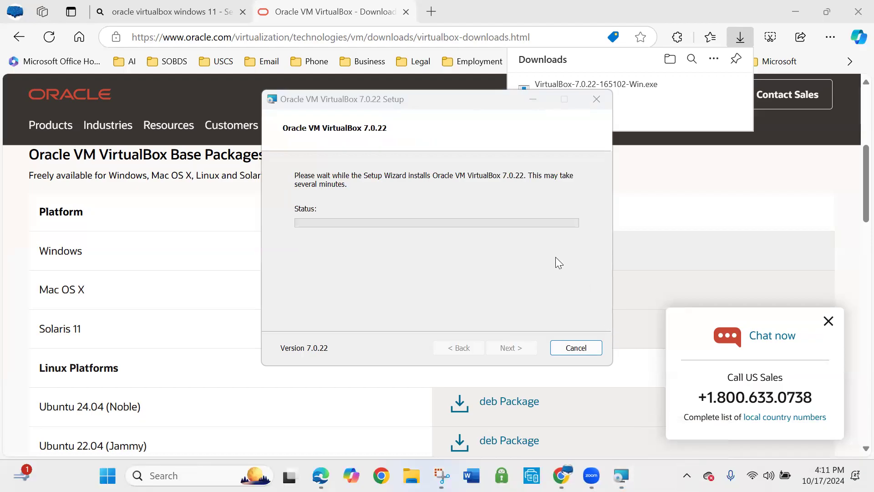
{"action": "left_click", "coordinate": [484, 143]}
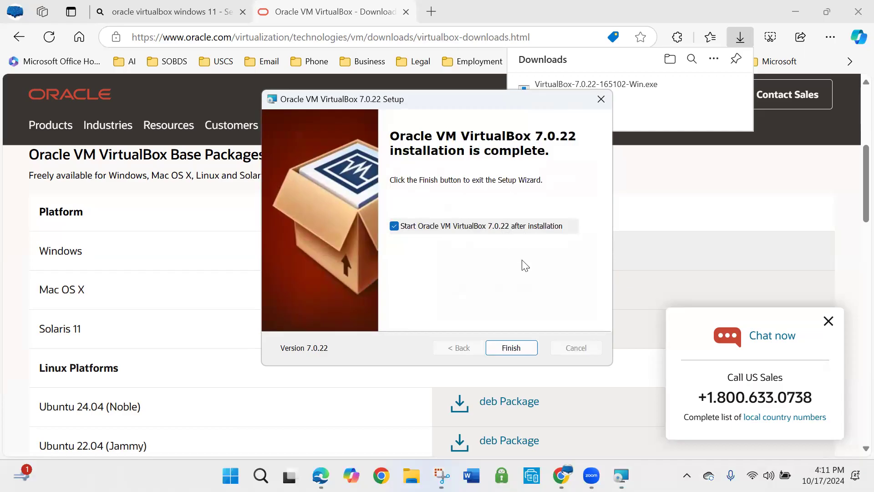
Finish the setup with VirtualBox set to start after installation, and maximize the VirtualBox Manager window
{"action": "left_click", "coordinate": [514, 348]}
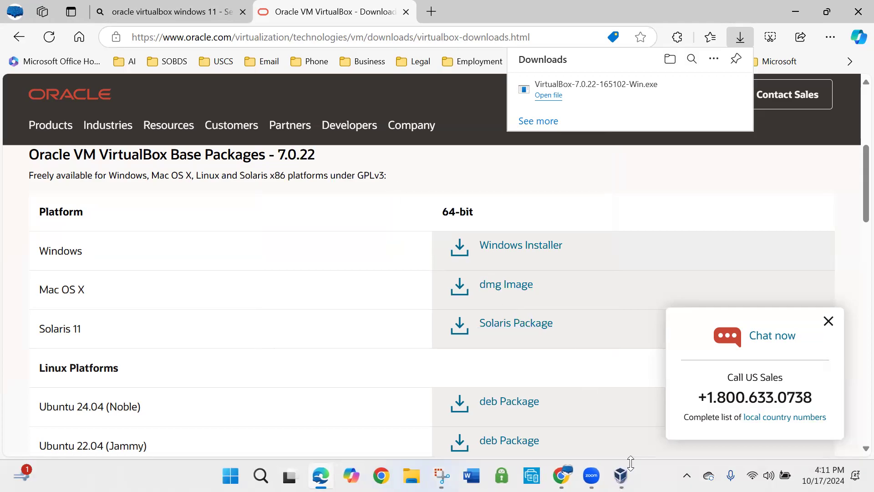
{"action": "left_click", "coordinate": [621, 476]}
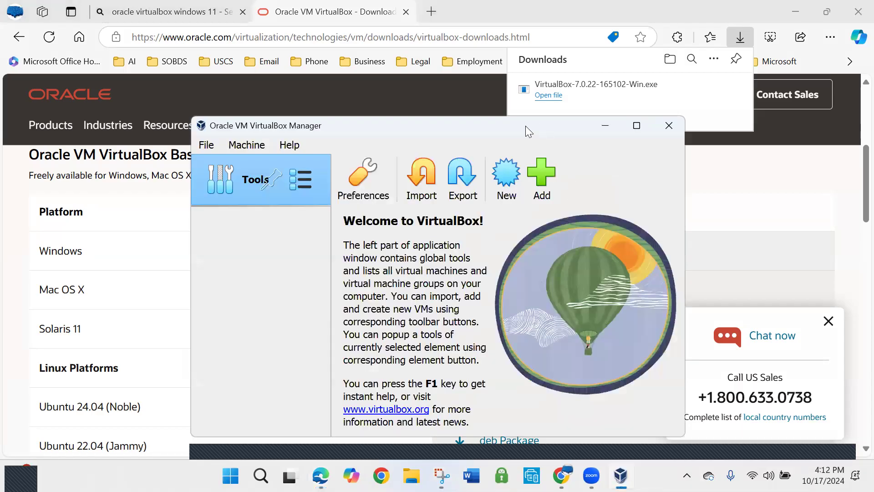
{"action": "left_click_drag", "start_coordinate": [525, 125], "coordinate": [465, 51]}
{"action": "left_click", "coordinate": [576, 51]}
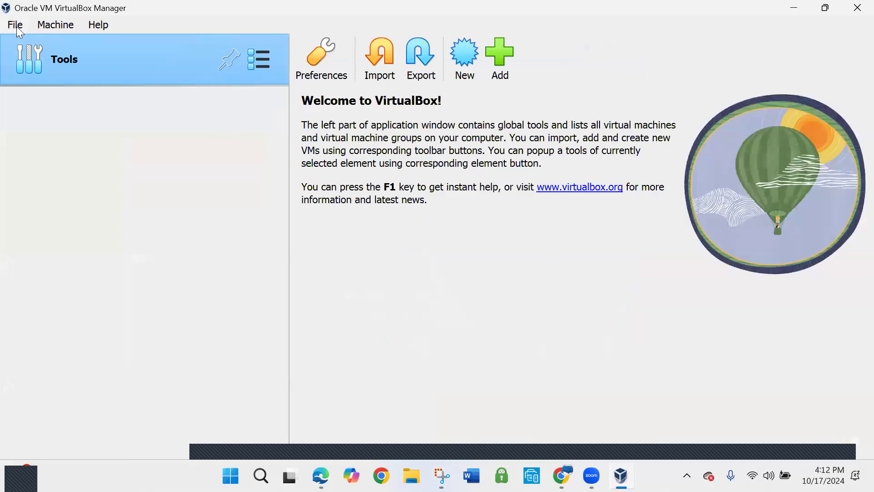
Check VirtualBox for updates and dismiss the resulting notification
{"action": "left_click", "coordinate": [16, 27]}
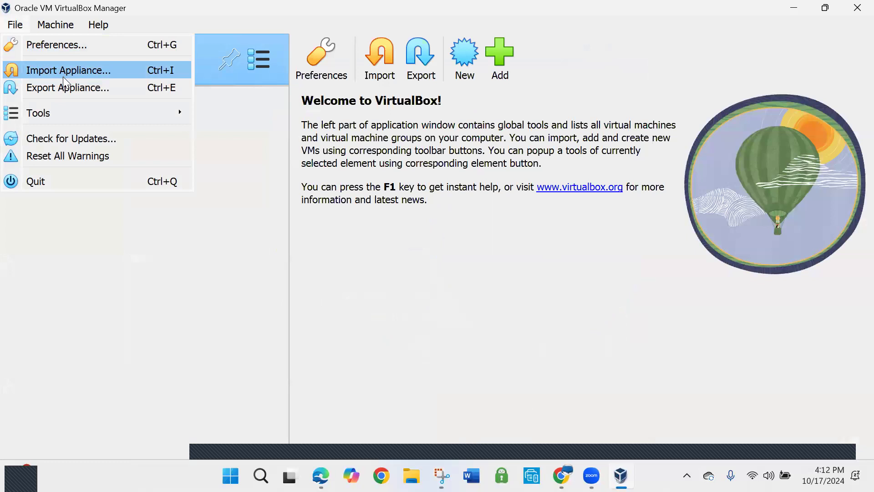
{"action": "mouse_move", "coordinate": [89, 115]}
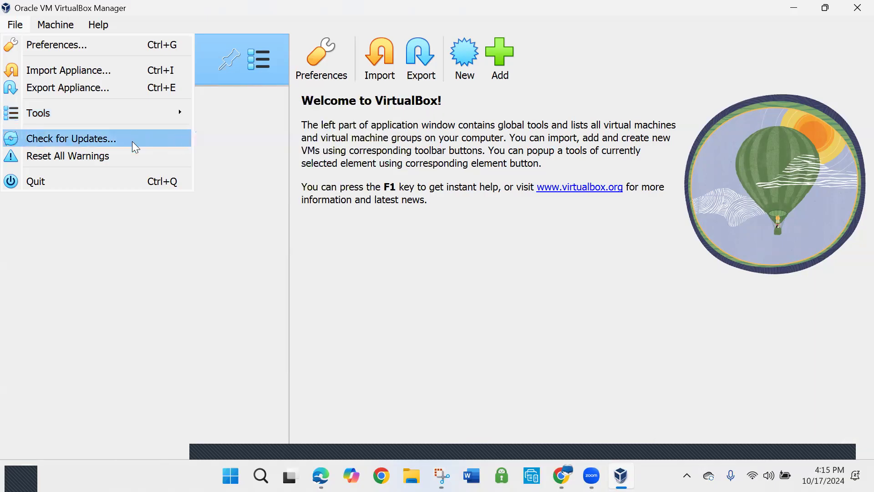
{"action": "left_click", "coordinate": [88, 139]}
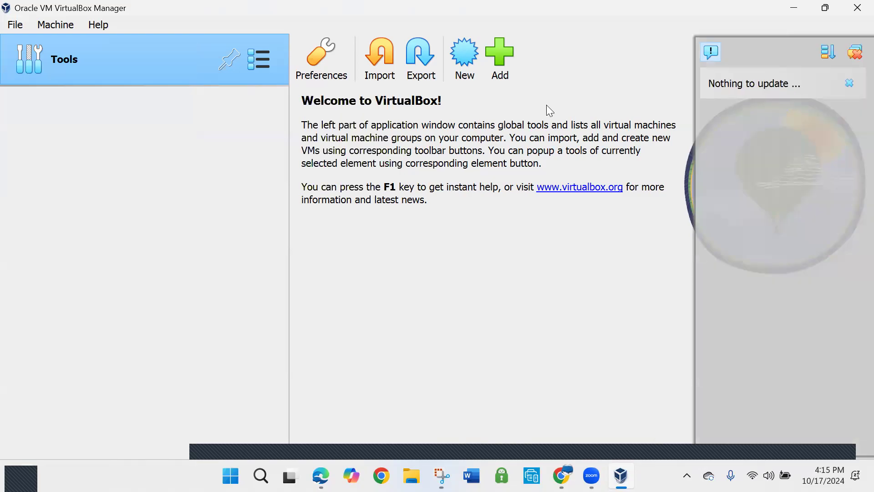
{"action": "left_click", "coordinate": [854, 58]}
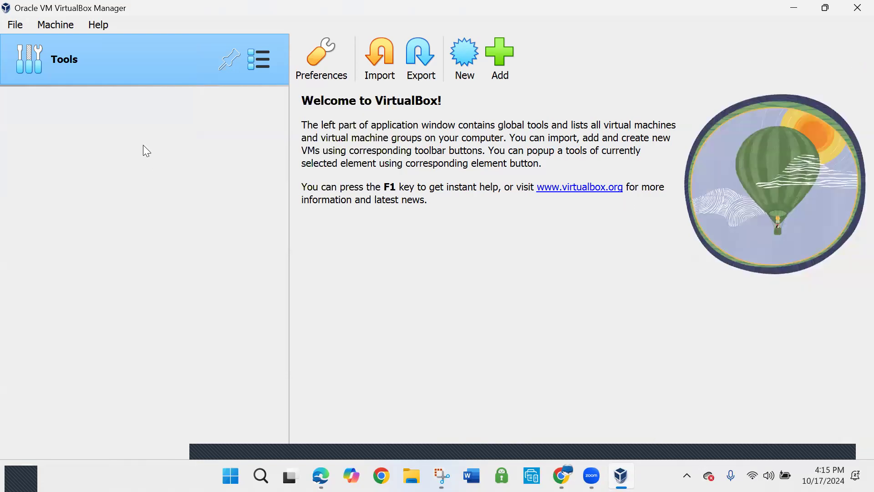
Look over the machine and help commands, and minimize VirtualBox Manager to return to the browser
{"action": "left_click", "coordinate": [58, 27]}
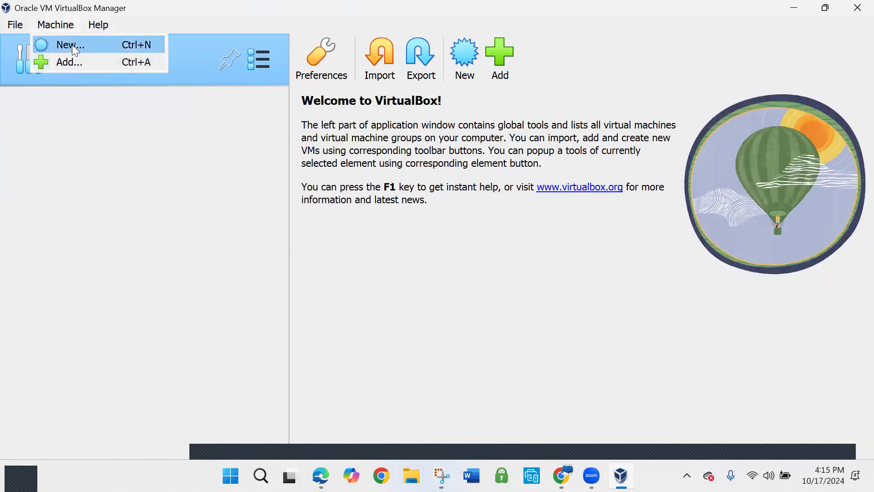
{"action": "mouse_move", "coordinate": [101, 29]}
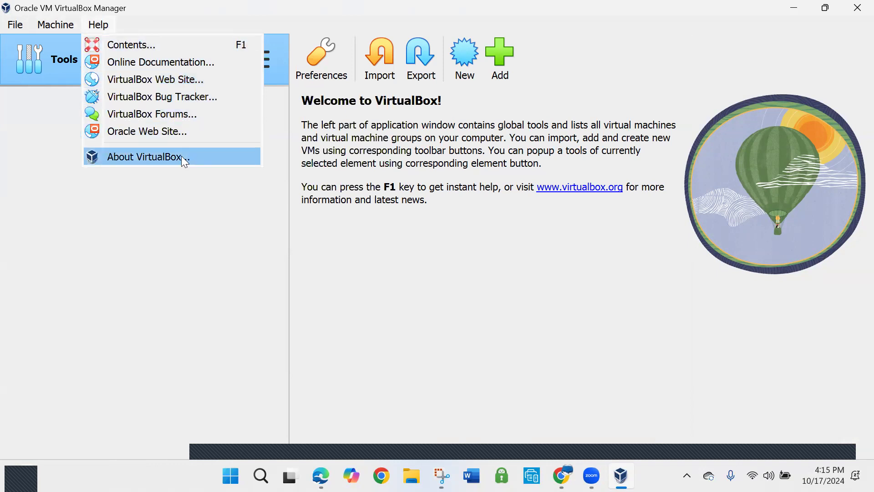
{"action": "left_click", "coordinate": [796, 14]}
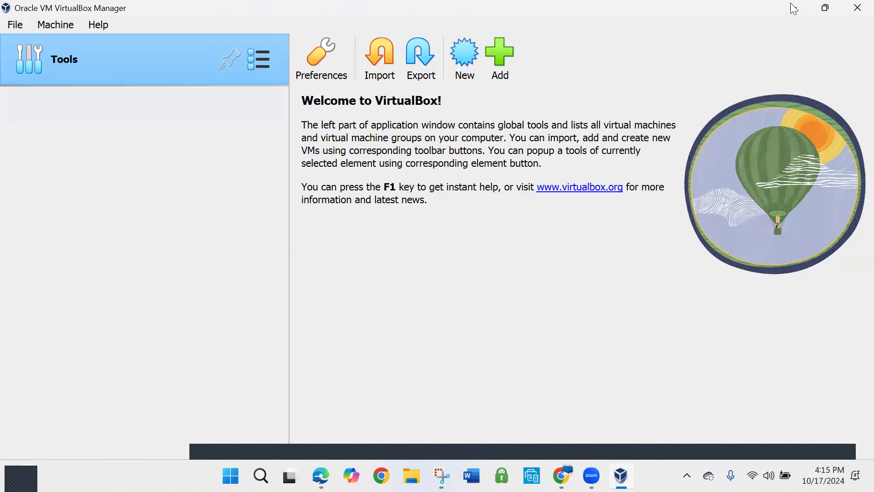
{"action": "left_click", "coordinate": [793, 10]}
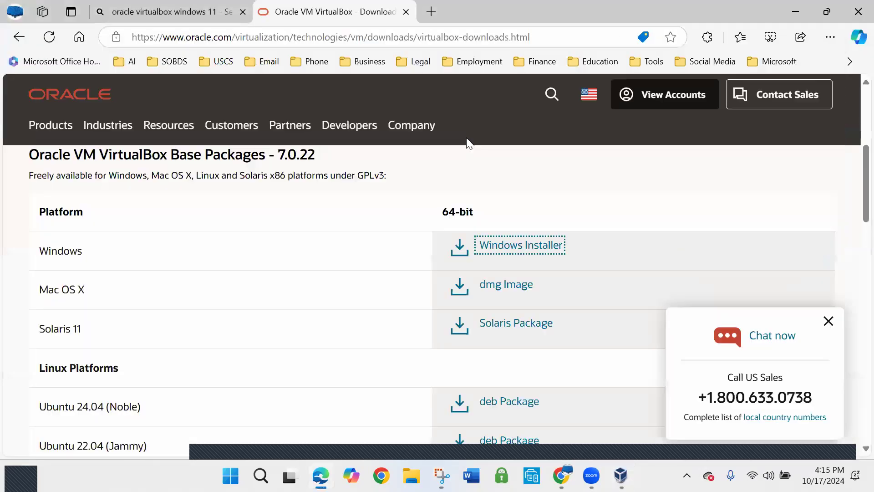
Search for uscomputer.support in a new browser tab and open the US Computer Support contact page
{"action": "left_click", "coordinate": [431, 10]}
{"action": "left_click", "coordinate": [409, 37]}
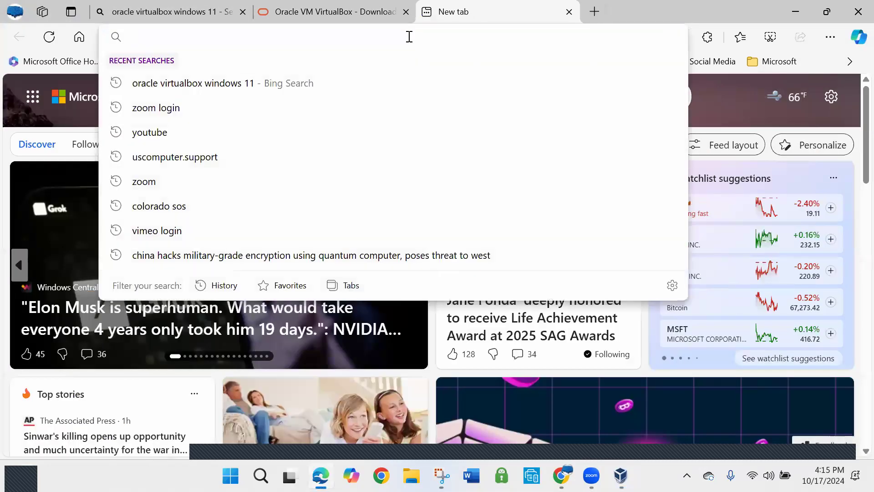
{"action": "type", "text": "us"}
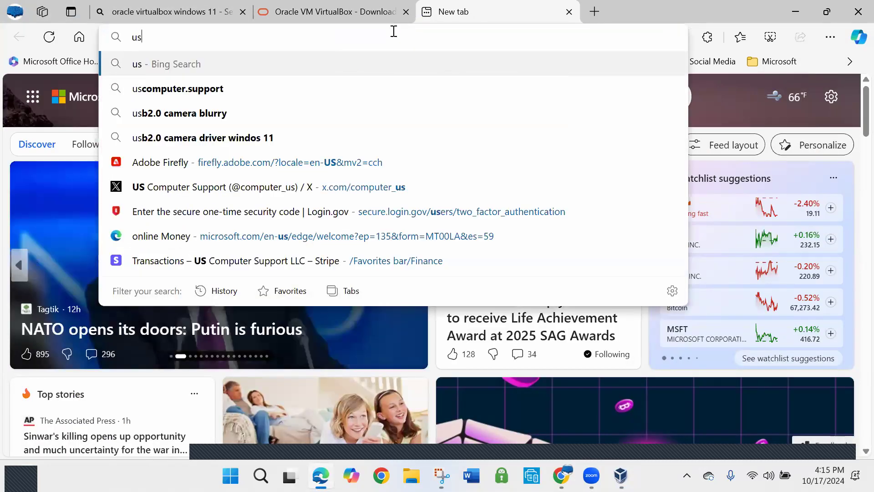
{"action": "left_click", "coordinate": [233, 86]}
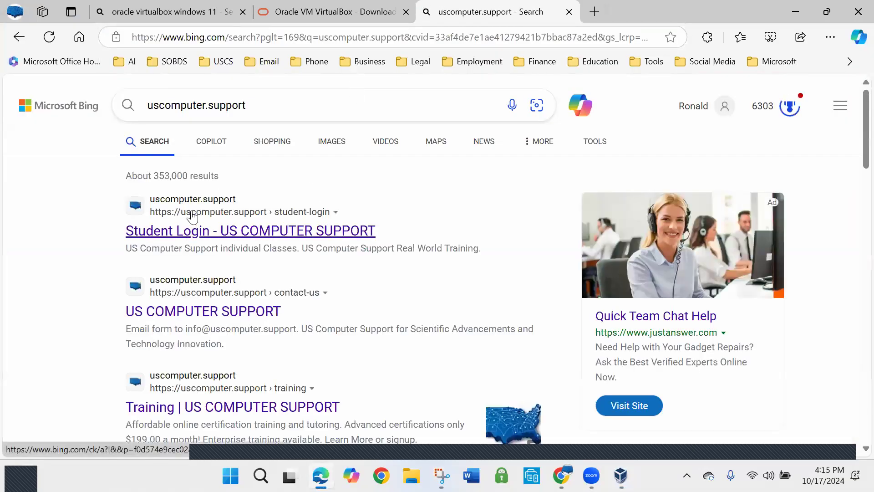
{"action": "scroll", "coordinate": [207, 282], "scroll_direction": "down", "scroll_amount": 2}
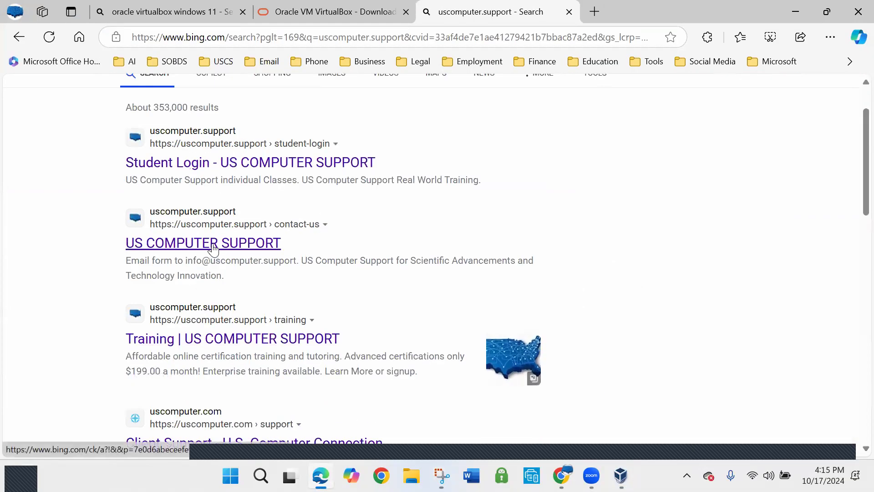
{"action": "left_click", "coordinate": [213, 246]}
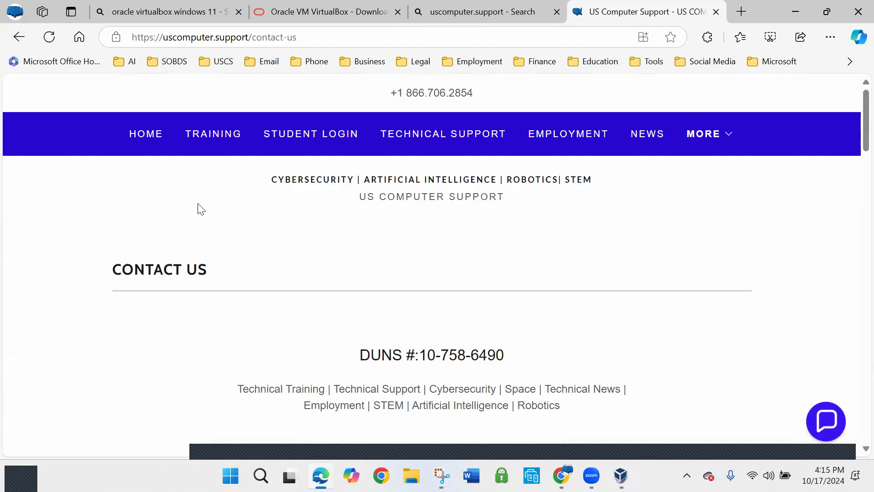
Go from the contact page to the US Computer Support home page and look through it
{"action": "scroll", "coordinate": [202, 200], "scroll_direction": "down", "scroll_amount": 10}
{"action": "scroll", "coordinate": [203, 200], "scroll_direction": "up", "scroll_amount": 9}
{"action": "scroll", "coordinate": [201, 199], "scroll_direction": "up", "scroll_amount": 2}
{"action": "left_click", "coordinate": [144, 132]}
{"action": "scroll", "coordinate": [179, 147], "scroll_direction": "down", "scroll_amount": 2}
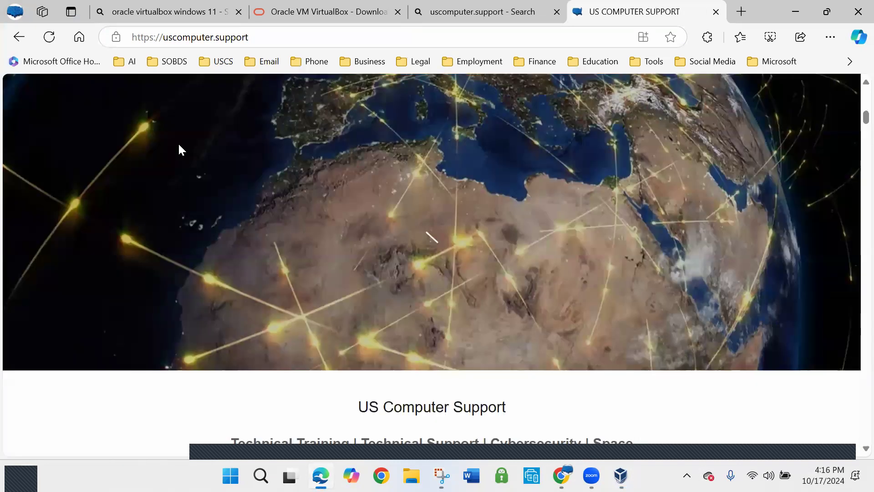
Go to the Operating Systems section of the US Computer Support home page
{"action": "scroll", "coordinate": [178, 146], "scroll_direction": "down", "scroll_amount": 12}
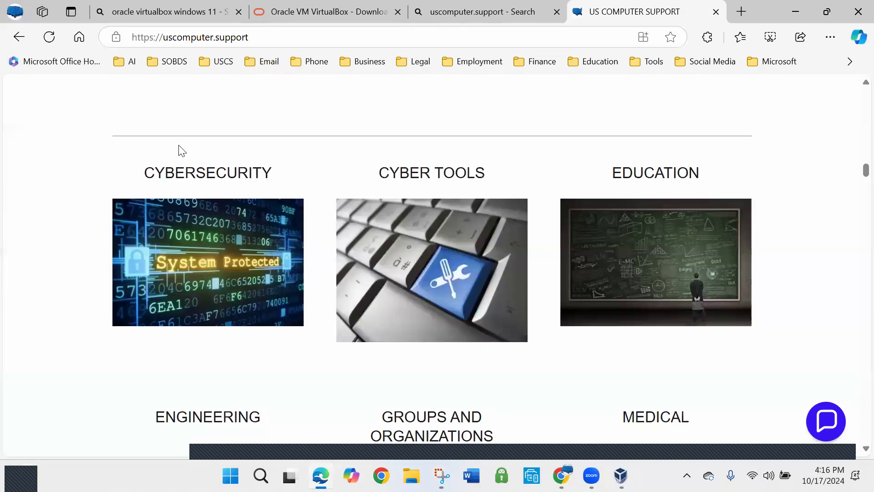
{"action": "scroll", "coordinate": [181, 151], "scroll_direction": "down", "scroll_amount": 5}
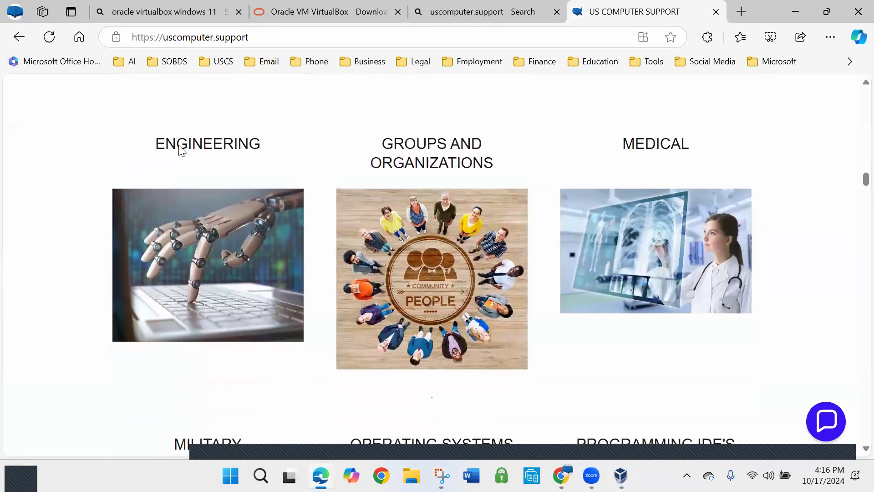
{"action": "scroll", "coordinate": [182, 150], "scroll_direction": "down", "scroll_amount": 4}
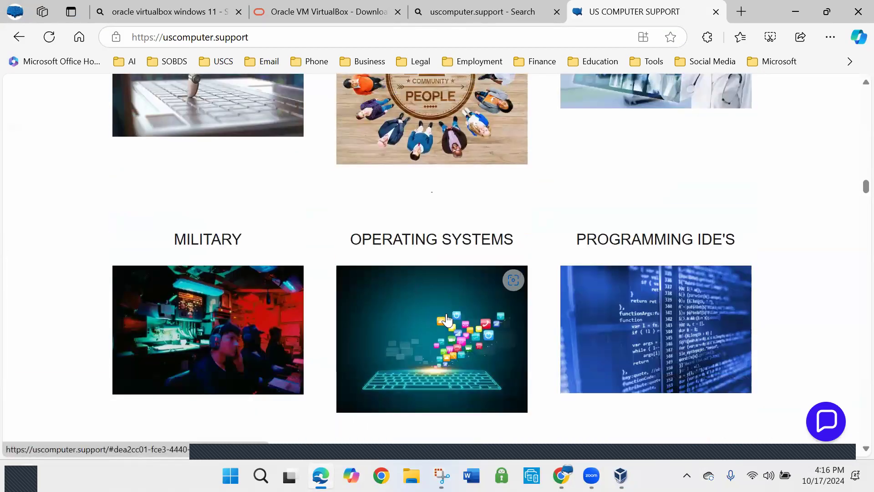
{"action": "left_click", "coordinate": [446, 320]}
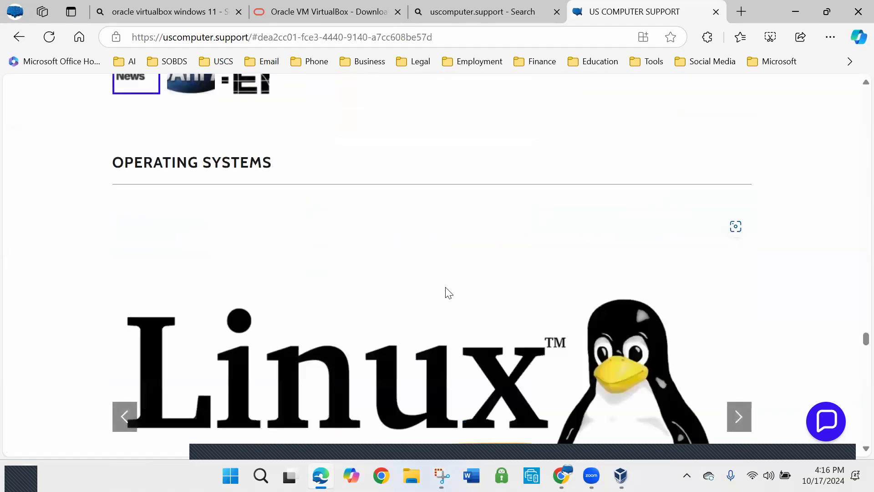
Browse the operating system gallery to the Linux entry and follow its link to linux.org
{"action": "scroll", "coordinate": [417, 250], "scroll_direction": "down", "scroll_amount": 4}
{"action": "scroll", "coordinate": [418, 256], "scroll_direction": "down", "scroll_amount": 1}
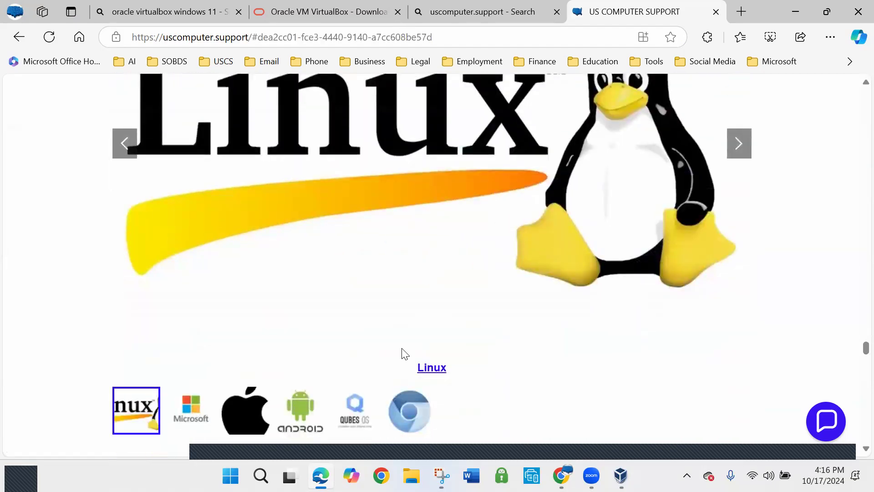
{"action": "left_click", "coordinate": [200, 409]}
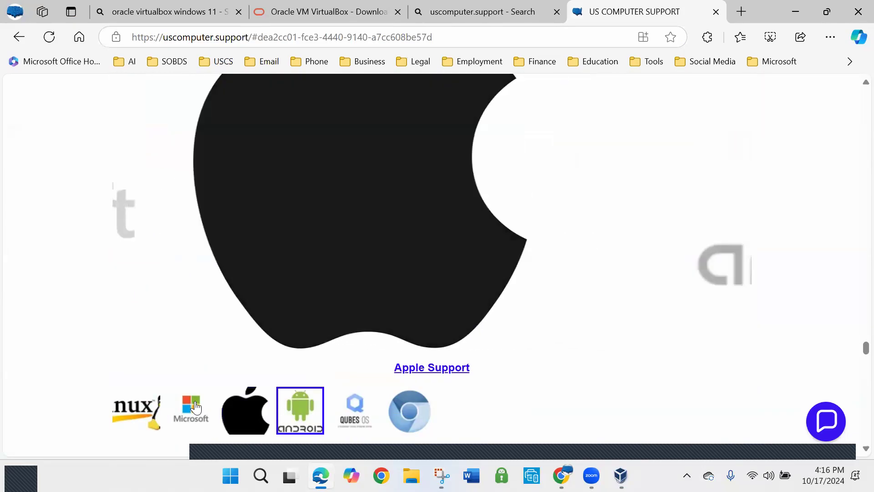
{"action": "left_click", "coordinate": [142, 409]}
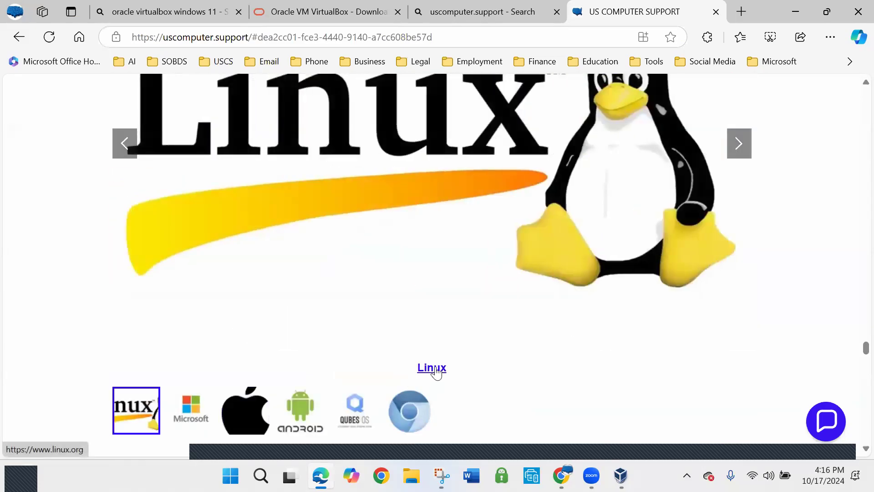
{"action": "left_click", "coordinate": [436, 367]}
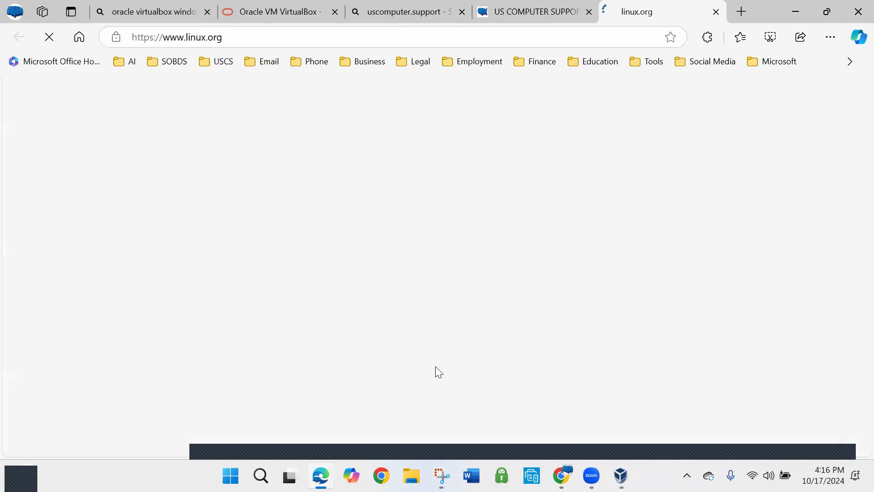
Look over the Linux.org home page and open its Download Linux page
{"action": "scroll", "coordinate": [252, 213], "scroll_direction": "down", "scroll_amount": 2}
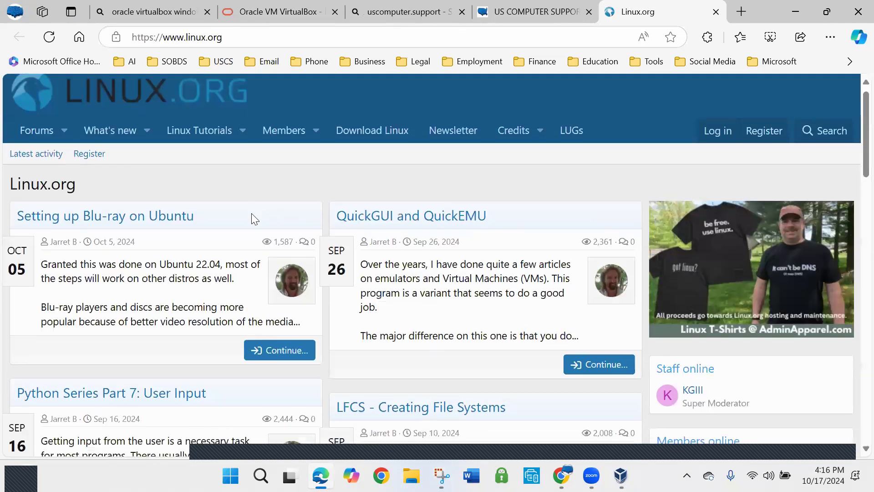
{"action": "scroll", "coordinate": [256, 172], "scroll_direction": "up", "scroll_amount": 2}
{"action": "left_click", "coordinate": [394, 139]}
Look through the listed Linux distributions and open the download page for Mint
{"action": "scroll", "coordinate": [410, 180], "scroll_direction": "down", "scroll_amount": 12}
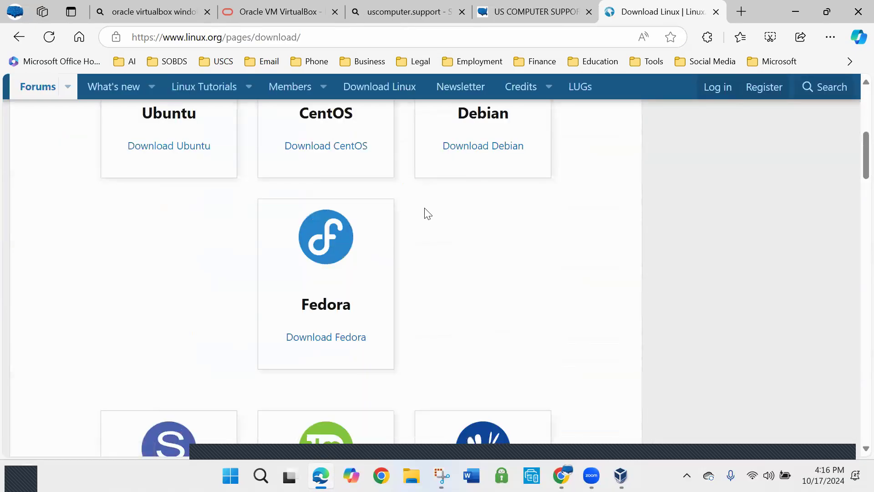
{"action": "scroll", "coordinate": [410, 220], "scroll_direction": "up", "scroll_amount": 3}
{"action": "scroll", "coordinate": [365, 263], "scroll_direction": "down", "scroll_amount": 2}
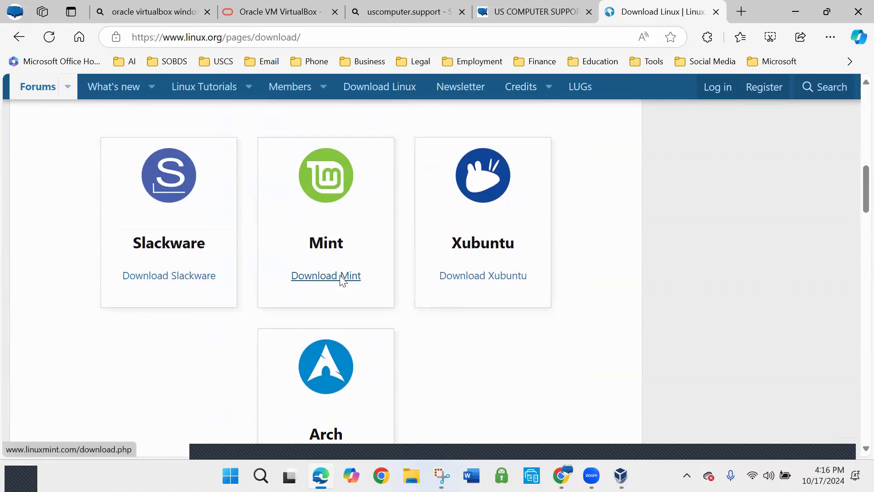
{"action": "left_click", "coordinate": [339, 276]}
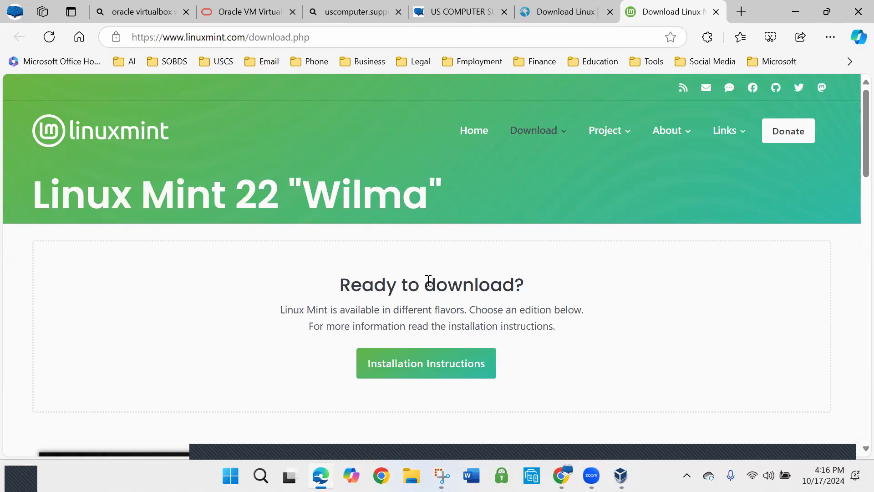
Compare the Linux Mint 22 editions and open the download page of the Cinnamon Edition
{"action": "scroll", "coordinate": [581, 246], "scroll_direction": "down", "scroll_amount": 5}
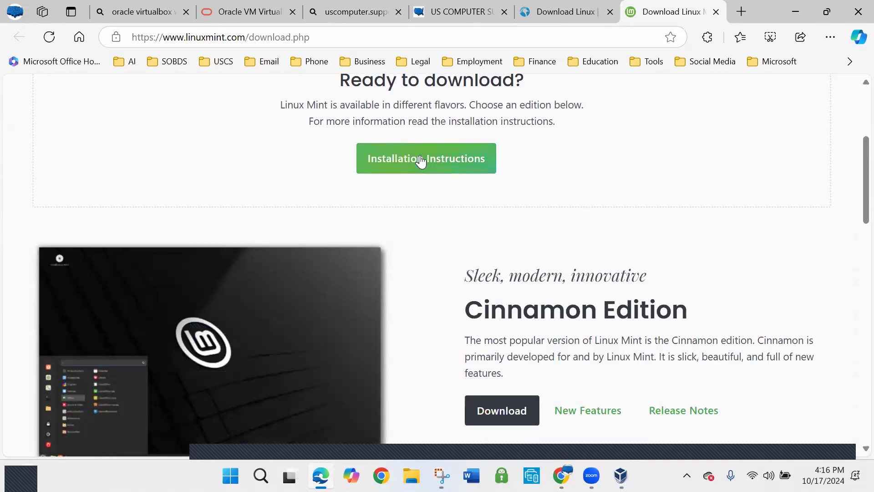
{"action": "scroll", "coordinate": [490, 170], "scroll_direction": "down", "scroll_amount": 5}
{"action": "scroll", "coordinate": [413, 288], "scroll_direction": "up", "scroll_amount": 2}
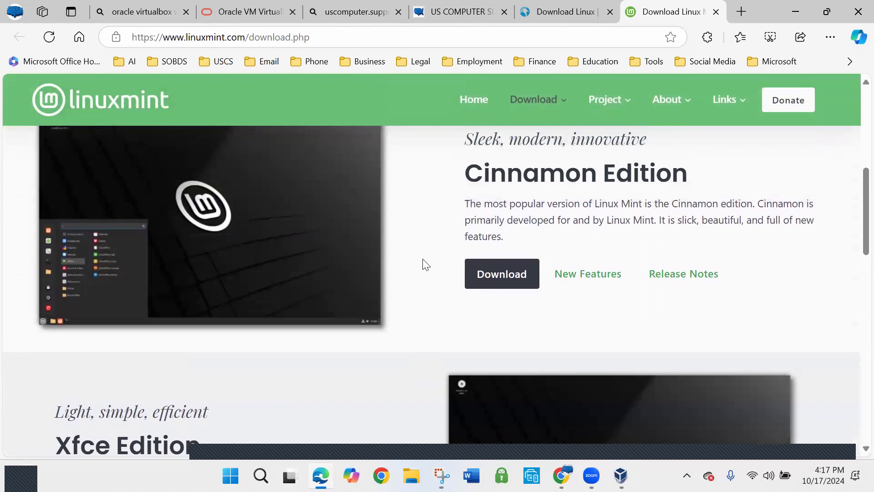
{"action": "scroll", "coordinate": [423, 264], "scroll_direction": "down", "scroll_amount": 5}
{"action": "scroll", "coordinate": [390, 282], "scroll_direction": "up", "scroll_amount": 5}
{"action": "scroll", "coordinate": [400, 266], "scroll_direction": "up", "scroll_amount": 3}
{"action": "scroll", "coordinate": [410, 267], "scroll_direction": "down", "scroll_amount": 3}
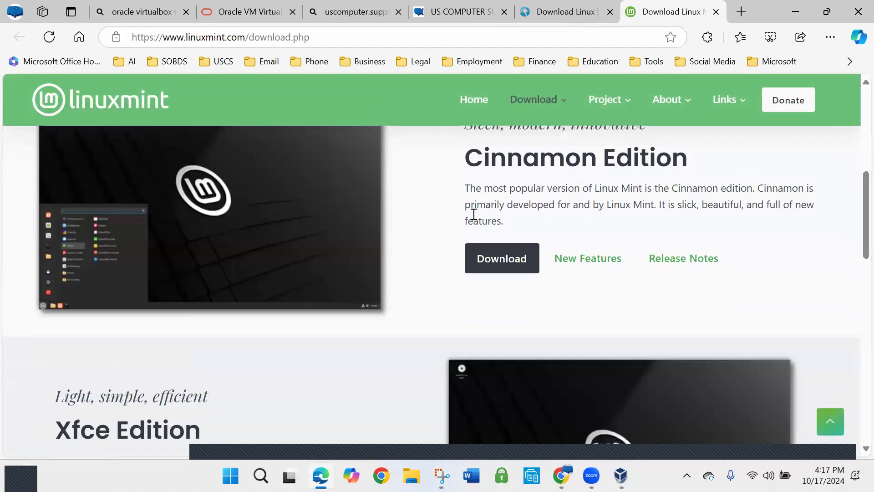
{"action": "scroll", "coordinate": [483, 211], "scroll_direction": "up", "scroll_amount": 2}
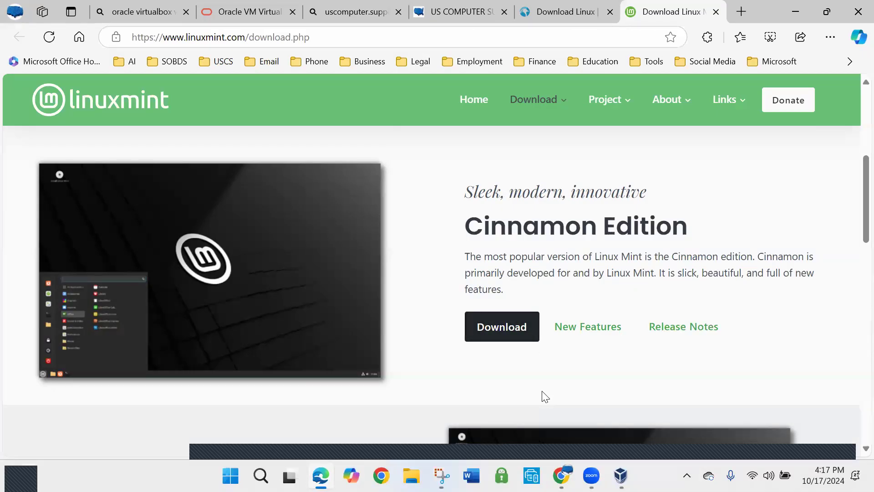
{"action": "left_click", "coordinate": [502, 328]}
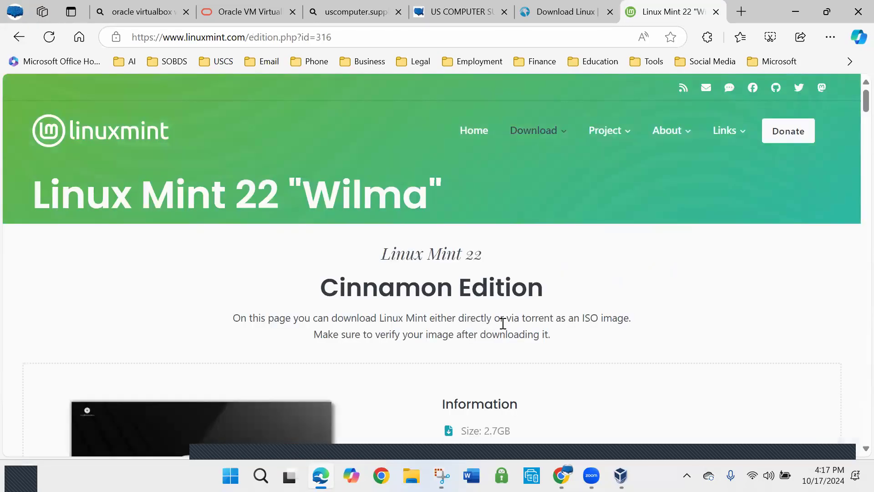
Examine the Cinnamon Edition's release information, its integrity section and the beginning of the download mirror list
{"action": "scroll", "coordinate": [503, 324], "scroll_direction": "down", "scroll_amount": 3}
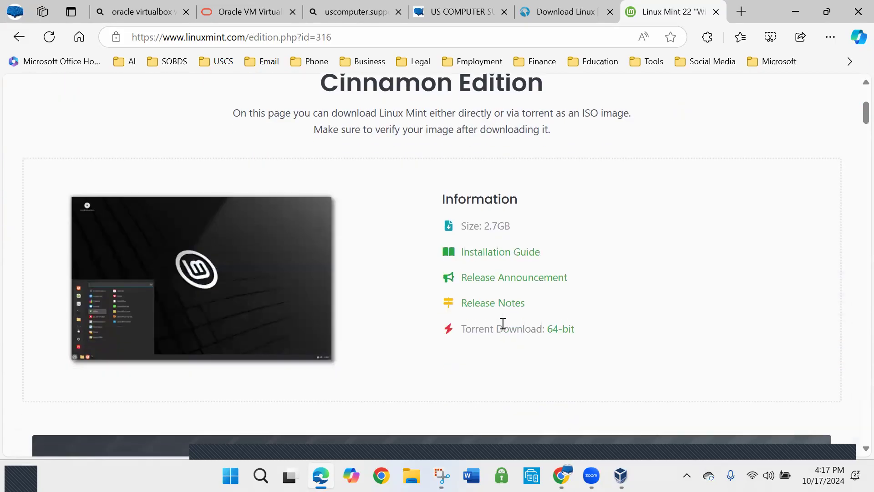
{"action": "scroll", "coordinate": [526, 296], "scroll_direction": "down", "scroll_amount": 6}
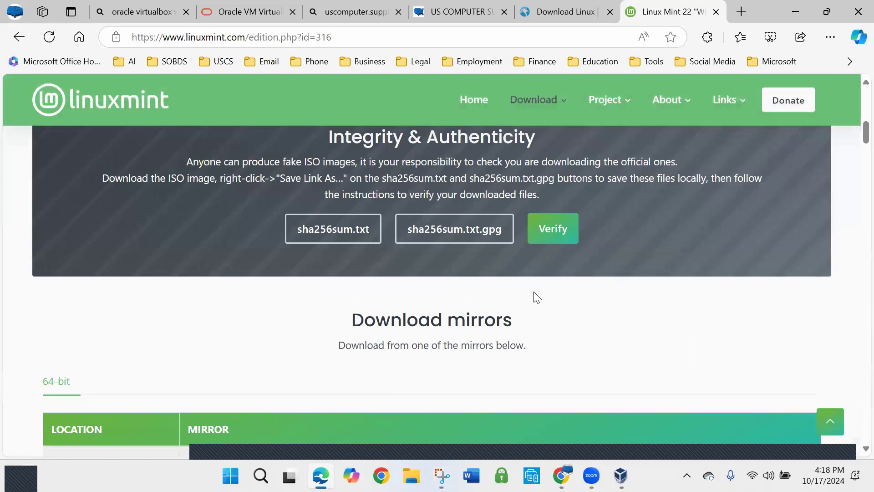
{"action": "scroll", "coordinate": [533, 297], "scroll_direction": "down", "scroll_amount": 5}
{"action": "scroll", "coordinate": [536, 297], "scroll_direction": "up", "scroll_amount": 1}
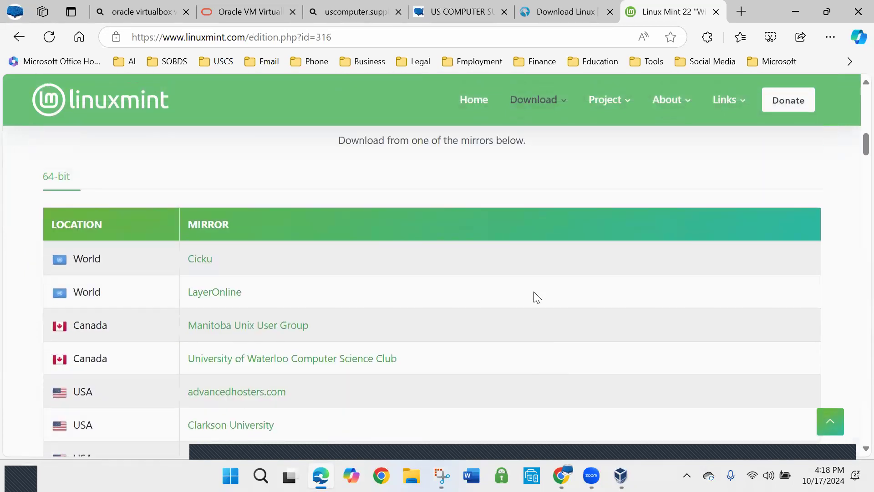
{"action": "scroll", "coordinate": [536, 297], "scroll_direction": "down", "scroll_amount": 3}
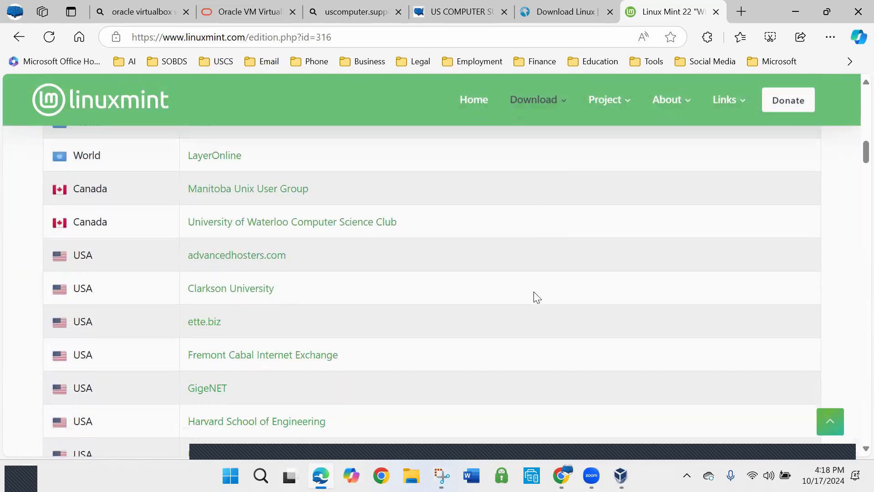
{"action": "scroll", "coordinate": [534, 292], "scroll_direction": "up", "scroll_amount": 4}
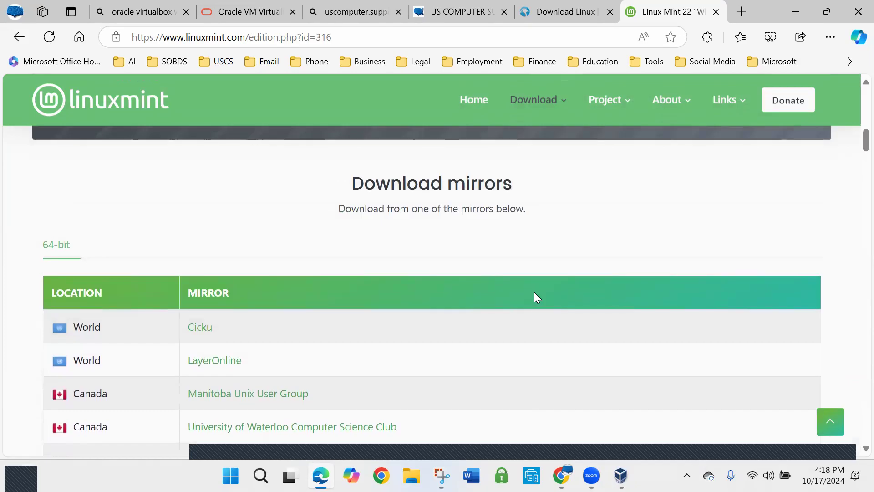
{"action": "scroll", "coordinate": [534, 292], "scroll_direction": "down", "scroll_amount": 6}
{"action": "scroll", "coordinate": [534, 291], "scroll_direction": "up", "scroll_amount": 1}
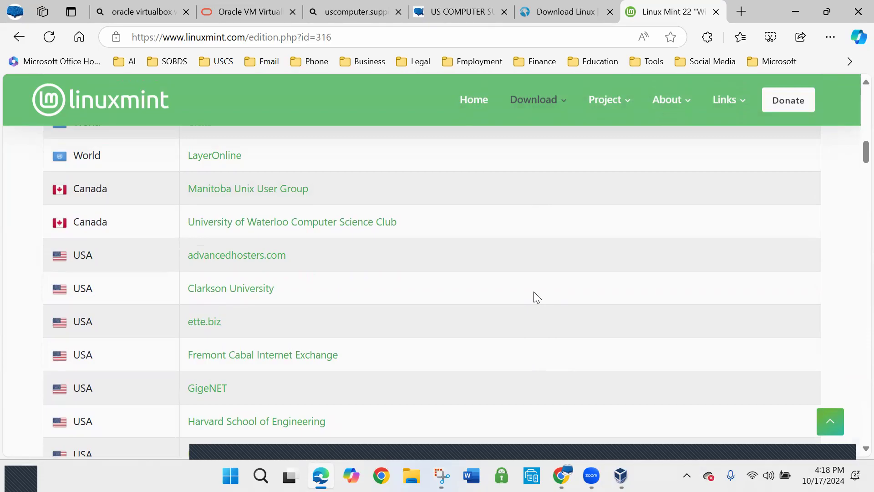
Download the 64-bit Linux Mint 22 Cinnamon ISO from the Open Computing Facility at UC Berkeley mirror in the USA
{"action": "scroll", "coordinate": [534, 292], "scroll_direction": "down", "scroll_amount": 2}
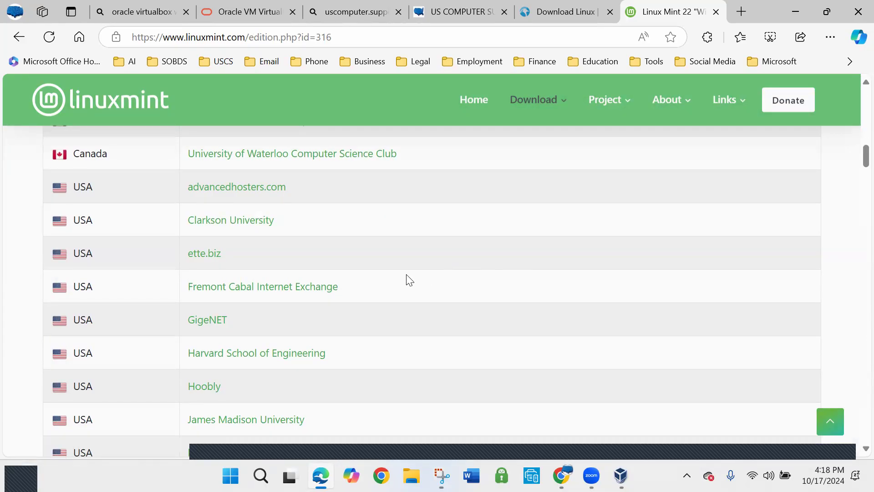
{"action": "scroll", "coordinate": [396, 282], "scroll_direction": "down", "scroll_amount": 2}
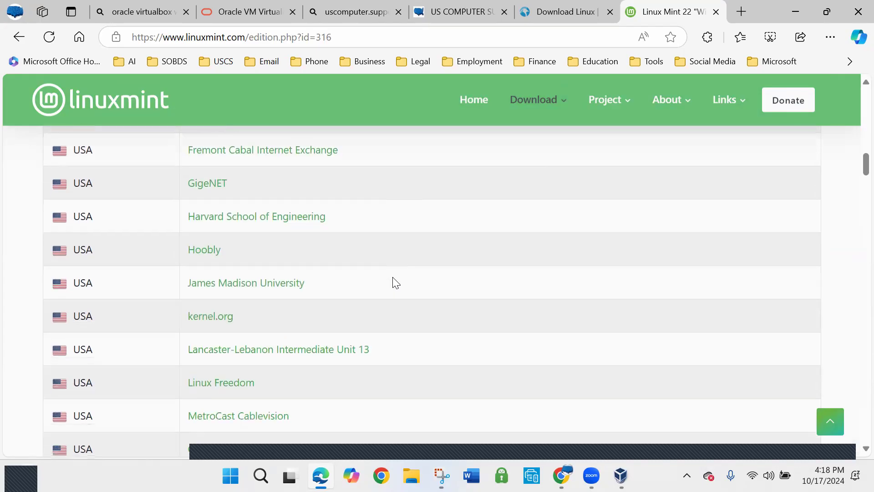
{"action": "scroll", "coordinate": [395, 282], "scroll_direction": "down", "scroll_amount": 1}
{"action": "scroll", "coordinate": [395, 282], "scroll_direction": "down", "scroll_amount": 1}
{"action": "scroll", "coordinate": [395, 282], "scroll_direction": "down", "scroll_amount": 2}
{"action": "scroll", "coordinate": [395, 282], "scroll_direction": "down", "scroll_amount": 1}
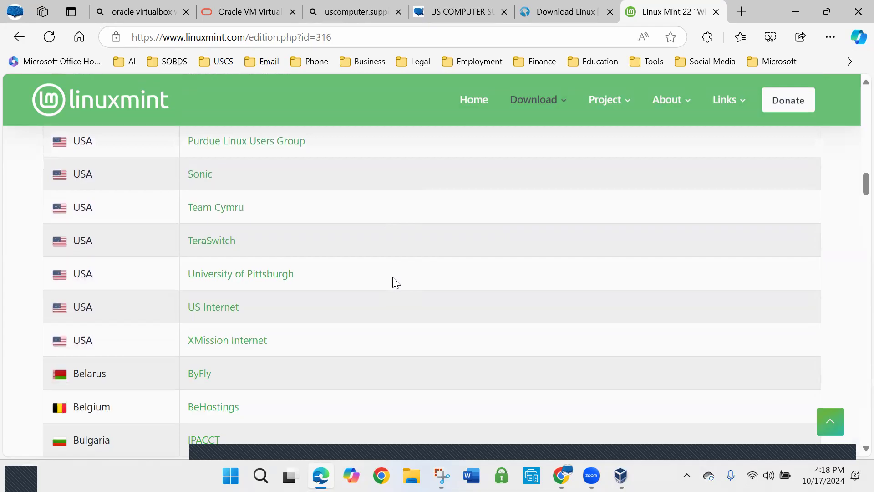
{"action": "scroll", "coordinate": [395, 283], "scroll_direction": "up", "scroll_amount": 3}
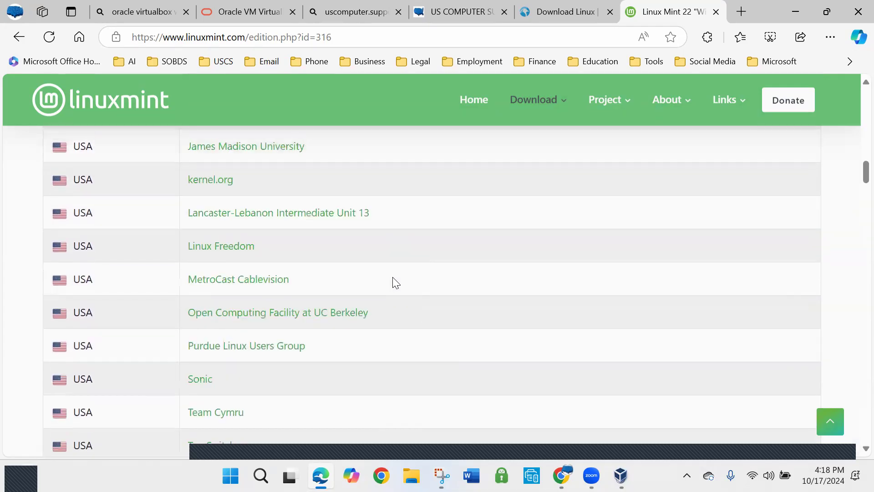
{"action": "left_click", "coordinate": [289, 315]}
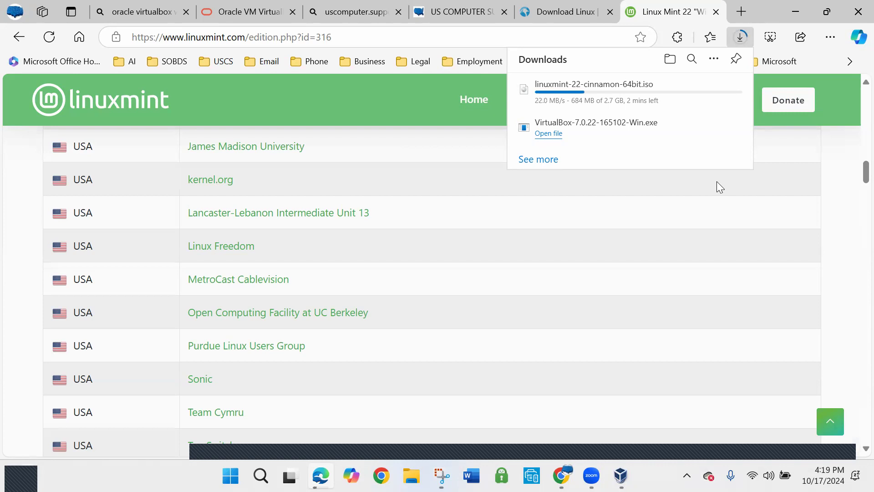
Review the mirror list and the Integrity & Authenticity section while the ISO downloads
{"action": "scroll", "coordinate": [264, 249], "scroll_direction": "up", "scroll_amount": 2}
{"action": "scroll", "coordinate": [264, 249], "scroll_direction": "up", "scroll_amount": 4}
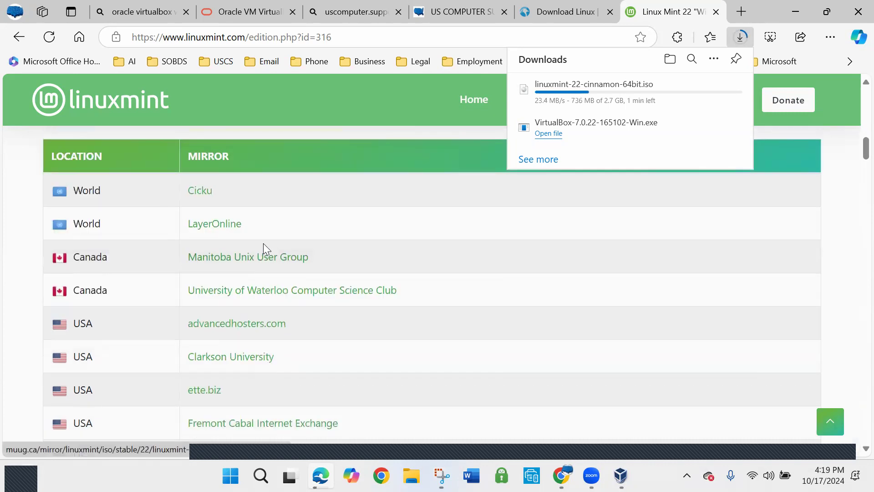
{"action": "scroll", "coordinate": [264, 249], "scroll_direction": "down", "scroll_amount": 2}
{"action": "scroll", "coordinate": [265, 246], "scroll_direction": "up", "scroll_amount": 1}
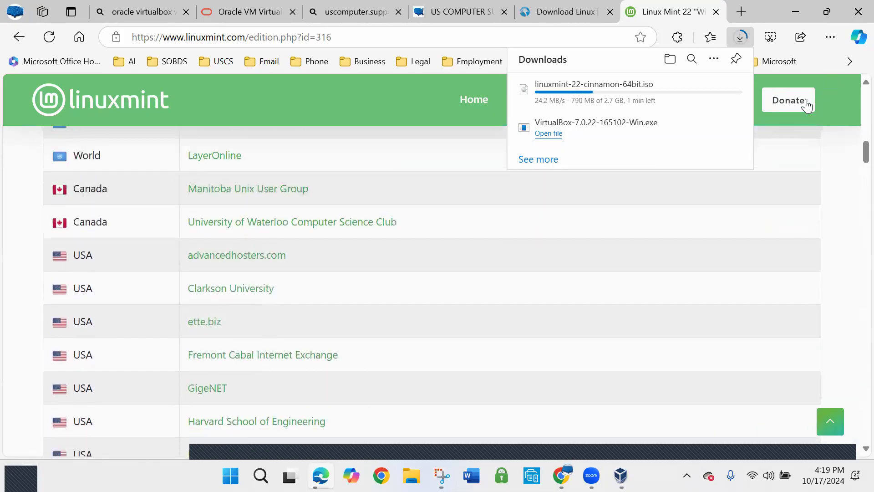
{"action": "scroll", "coordinate": [261, 332], "scroll_direction": "up", "scroll_amount": 6}
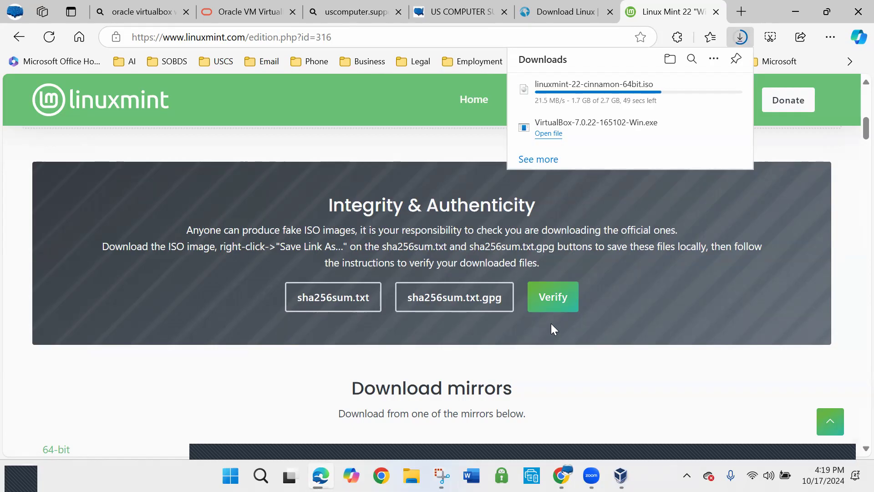
{"action": "scroll", "coordinate": [565, 315], "scroll_direction": "down", "scroll_amount": 1}
{"action": "scroll", "coordinate": [604, 311], "scroll_direction": "up", "scroll_amount": 2}
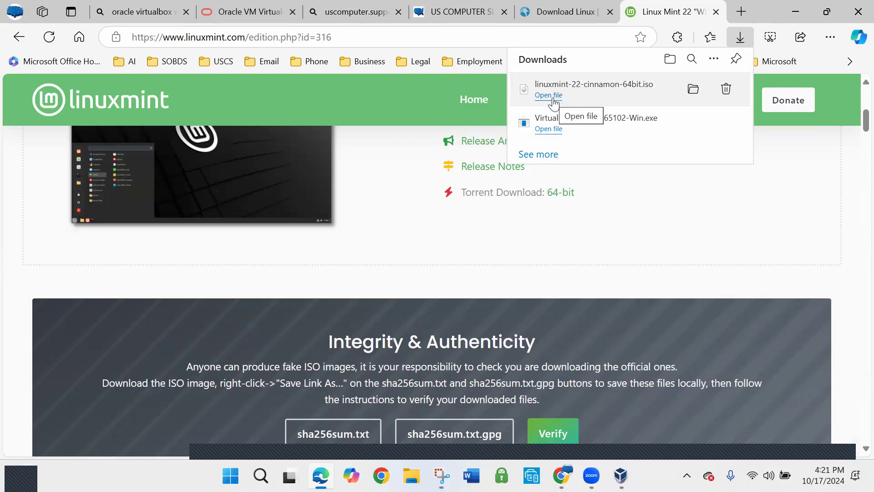
Show the downloaded Linux Mint ISO in its folder, close that folder window and dismiss the browser's download list
{"action": "left_click", "coordinate": [694, 90]}
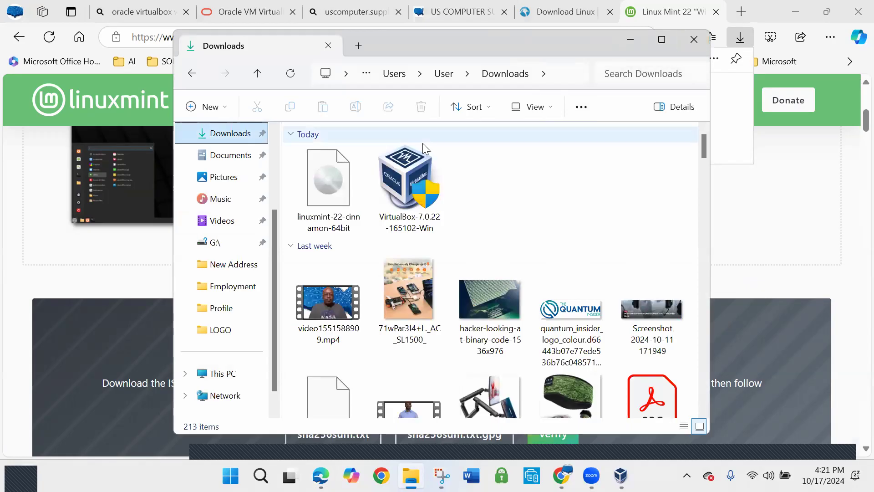
{"action": "left_click", "coordinate": [694, 40]}
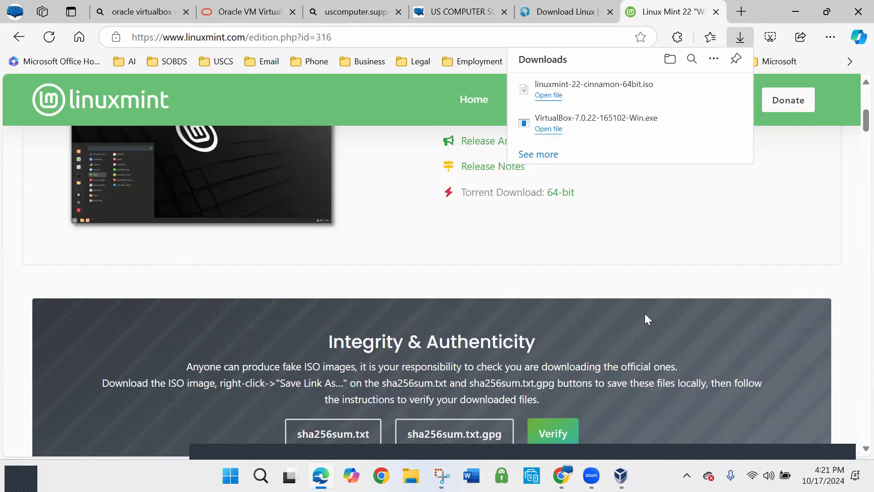
{"action": "left_click", "coordinate": [669, 241]}
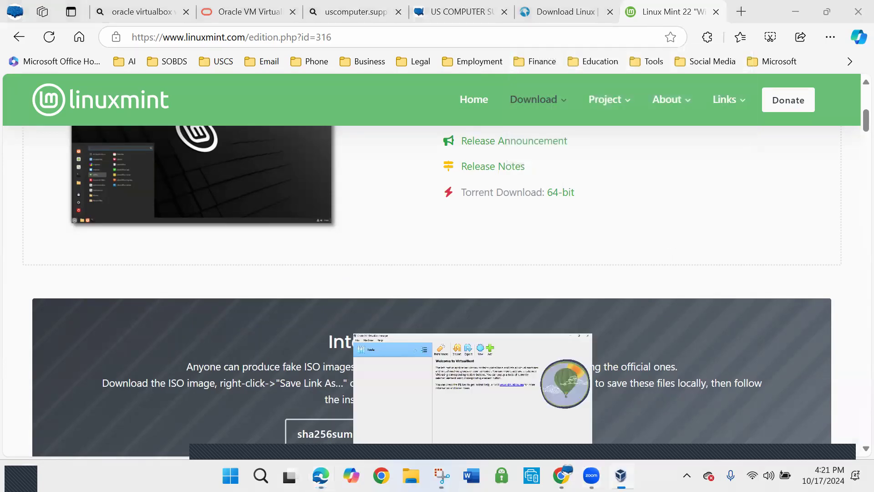
Switch to Oracle VM VirtualBox Manager and begin creating a new virtual machine
{"action": "left_click", "coordinate": [578, 387]}
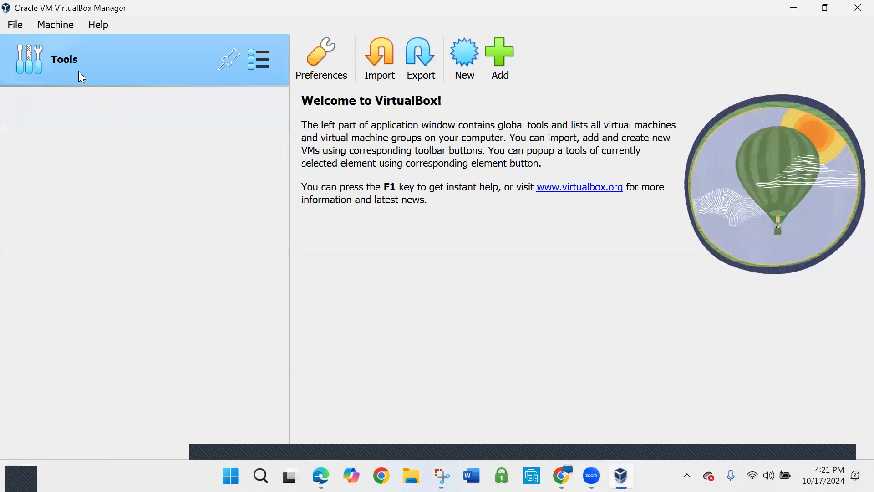
{"action": "left_click", "coordinate": [258, 61]}
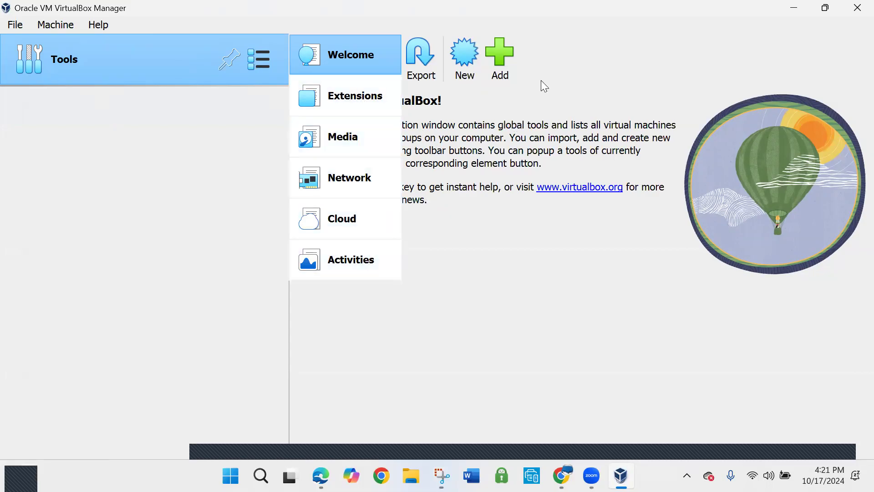
{"action": "left_click", "coordinate": [583, 47]}
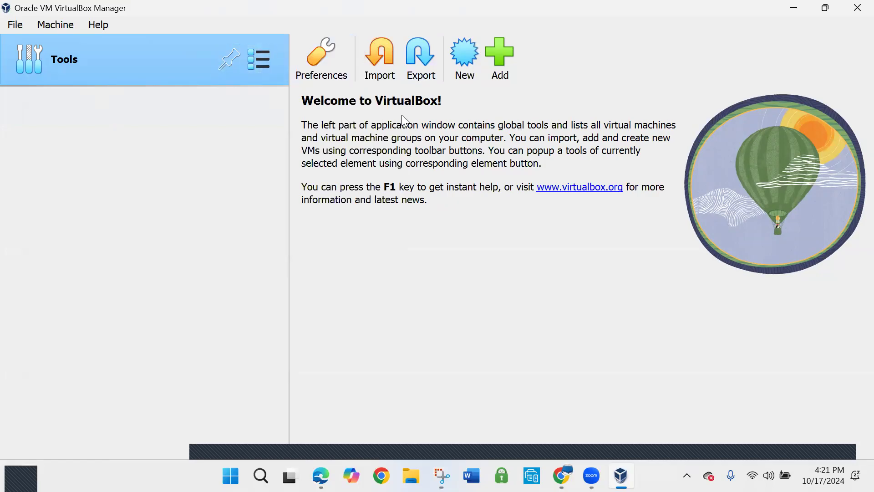
{"action": "left_click", "coordinate": [21, 27]}
{"action": "mouse_move", "coordinate": [56, 25]}
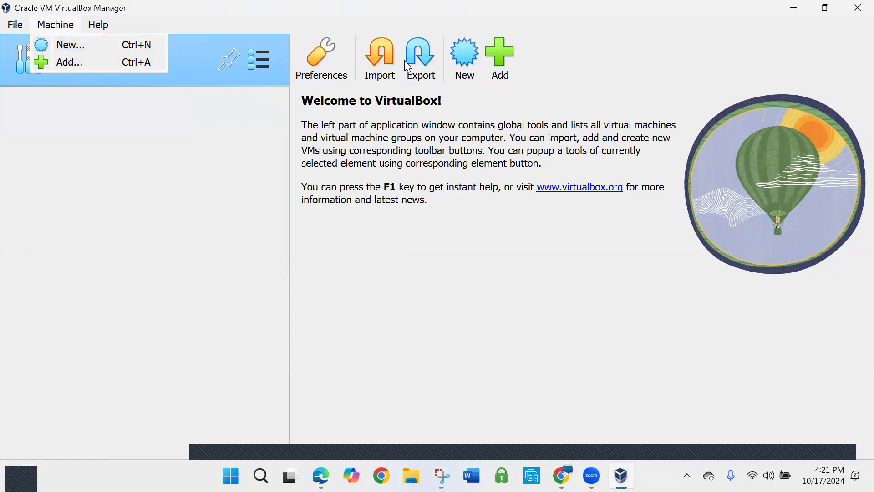
{"action": "left_click", "coordinate": [465, 51]}
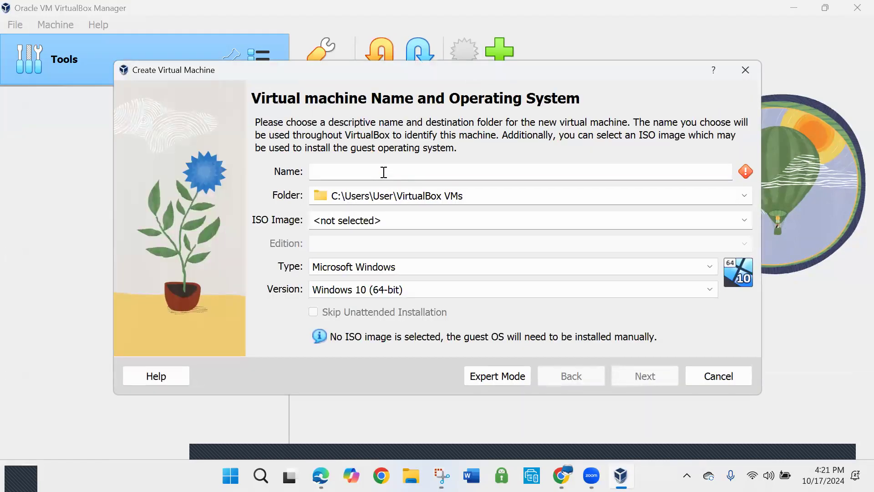
{"action": "type", "text": "Linux"}
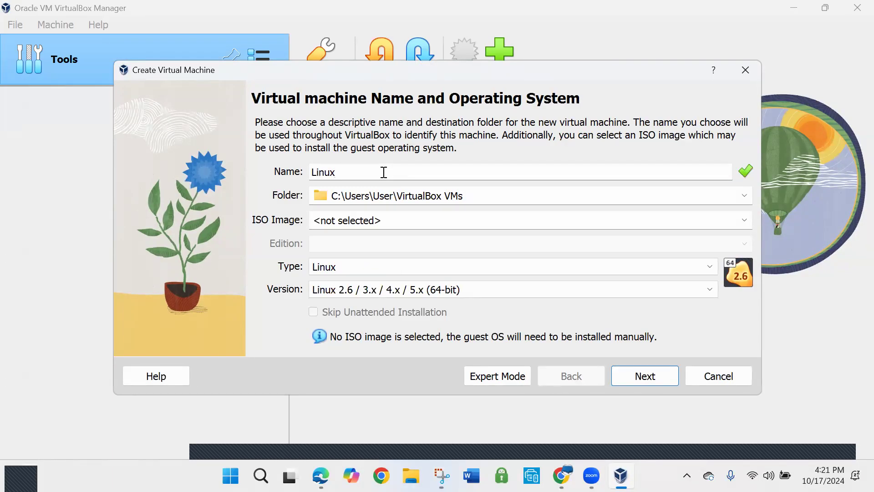
{"action": "left_click_drag", "start_coordinate": [343, 172], "coordinate": [300, 171]}
{"action": "key", "text": "BackSpace"}
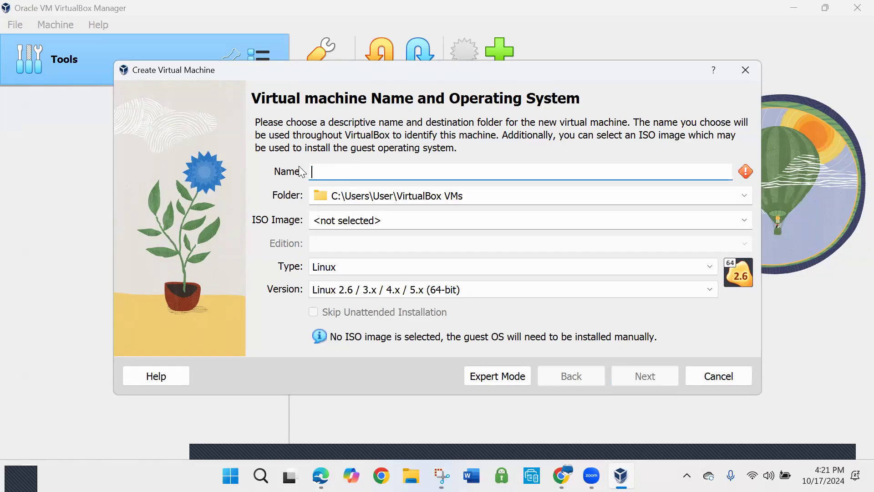
{"action": "left_click", "coordinate": [707, 267]}
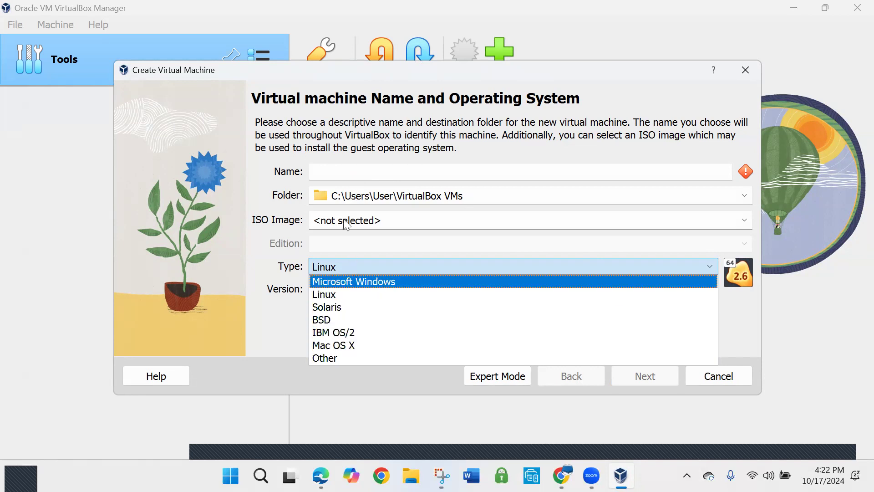
Name the new virtual machine Linux Mint
{"action": "left_click", "coordinate": [341, 170]}
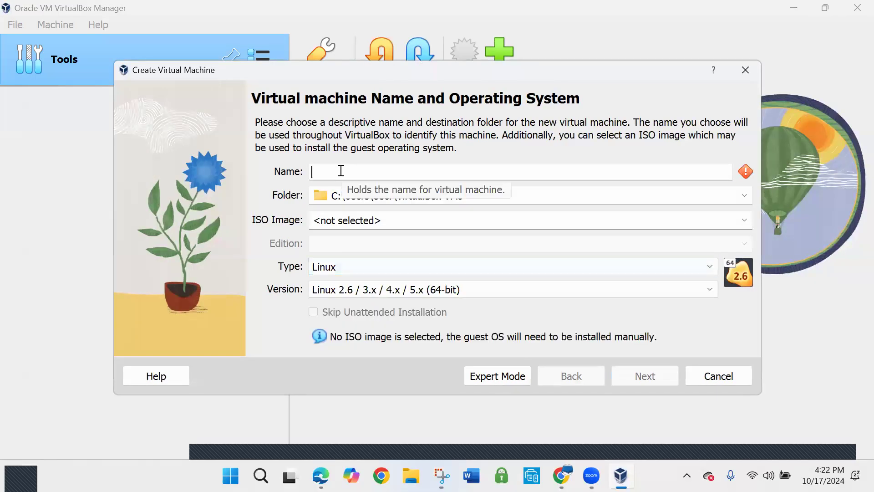
{"action": "type", "text": "Lin"}
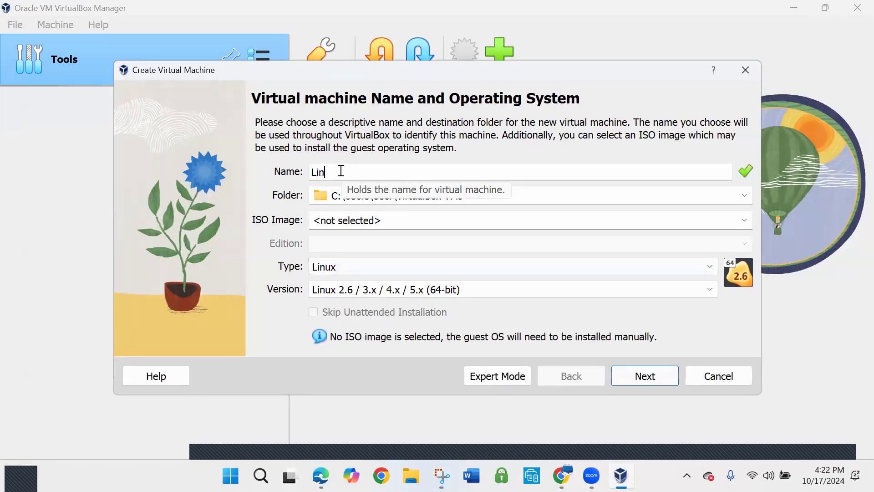
{"action": "type", "text": "ux Mint"}
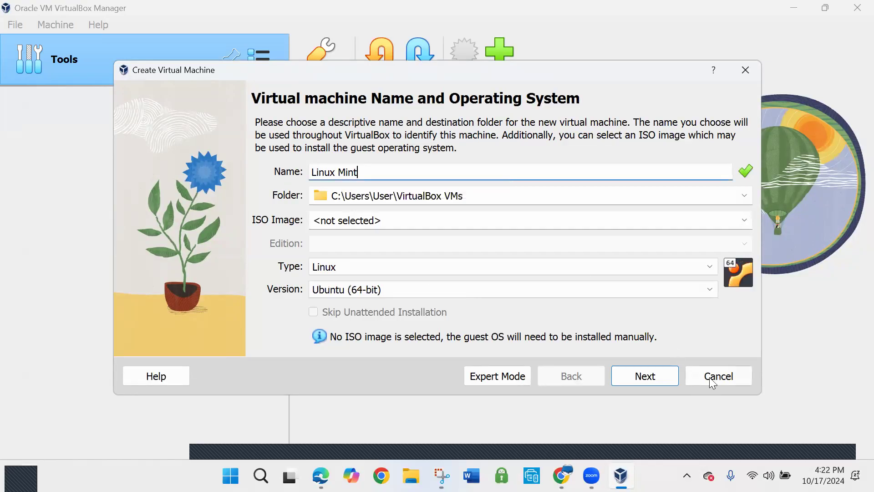
Select linuxmint-22-cinnamon-64bit.iso from the Downloads folder as the ISO image and continue to the unattended install setup
{"action": "left_click", "coordinate": [745, 220]}
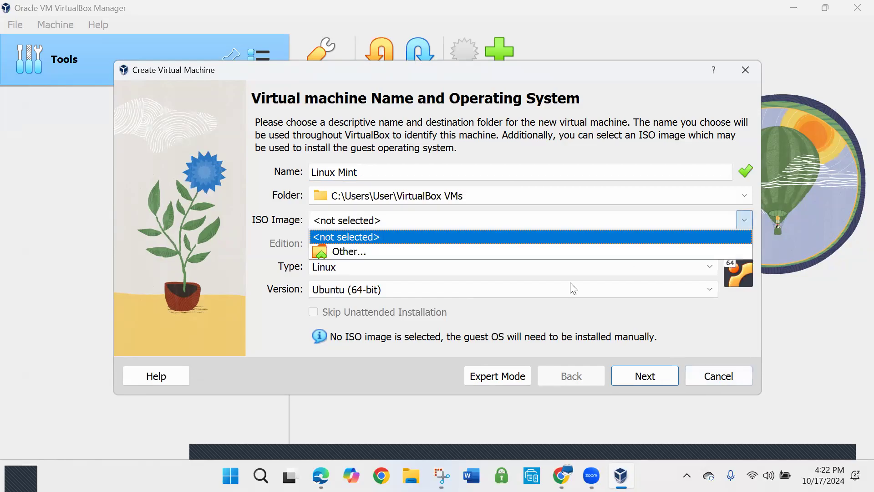
{"action": "left_click", "coordinate": [485, 252]}
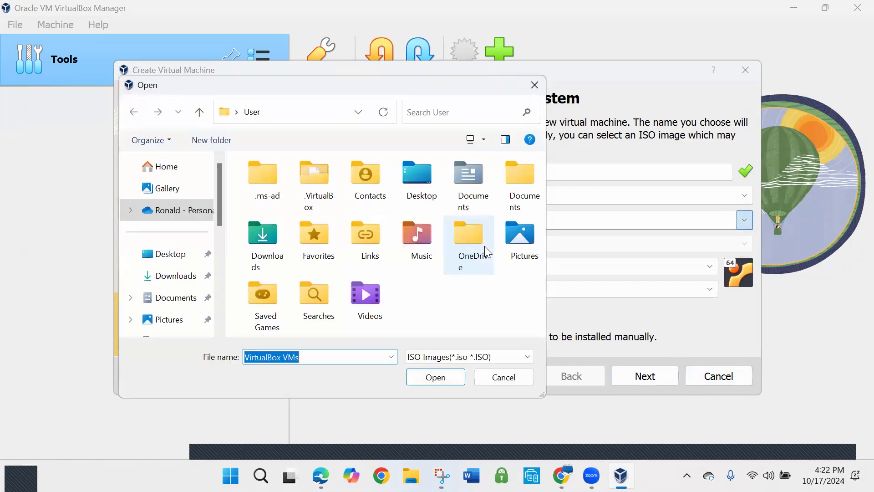
{"action": "left_click", "coordinate": [173, 276]}
{"action": "left_click", "coordinate": [286, 212]}
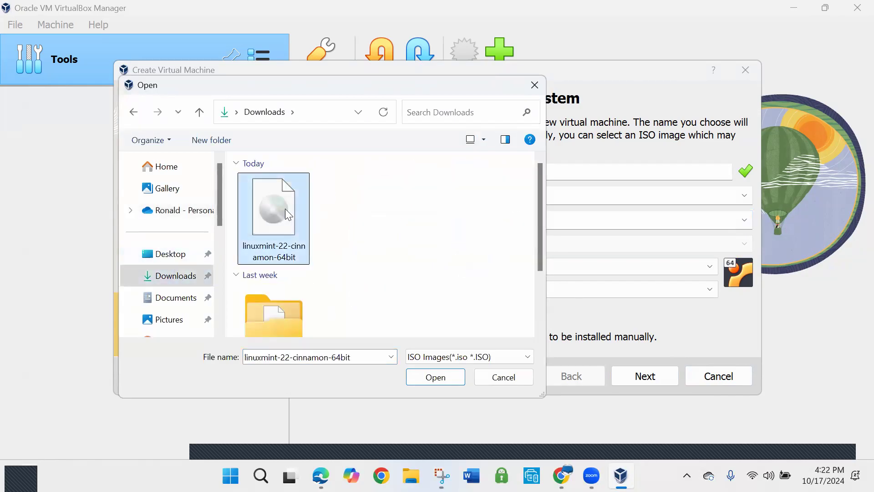
{"action": "left_click", "coordinate": [436, 383]}
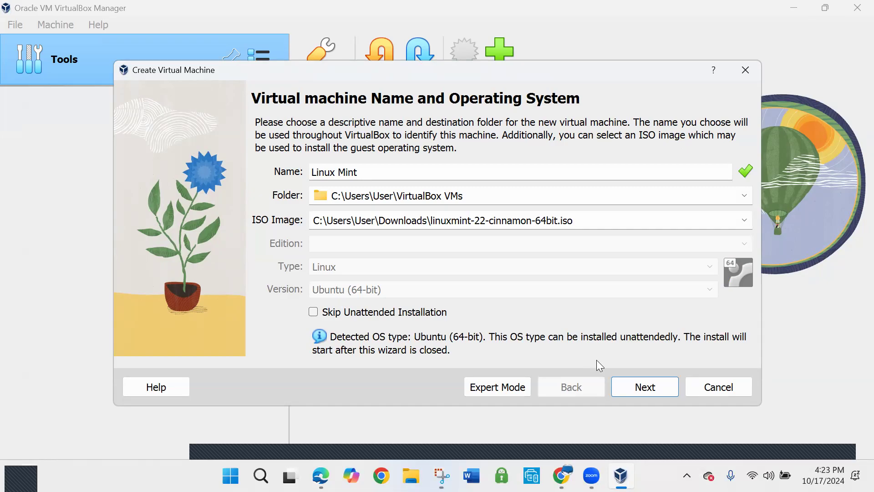
{"action": "left_click", "coordinate": [647, 388]}
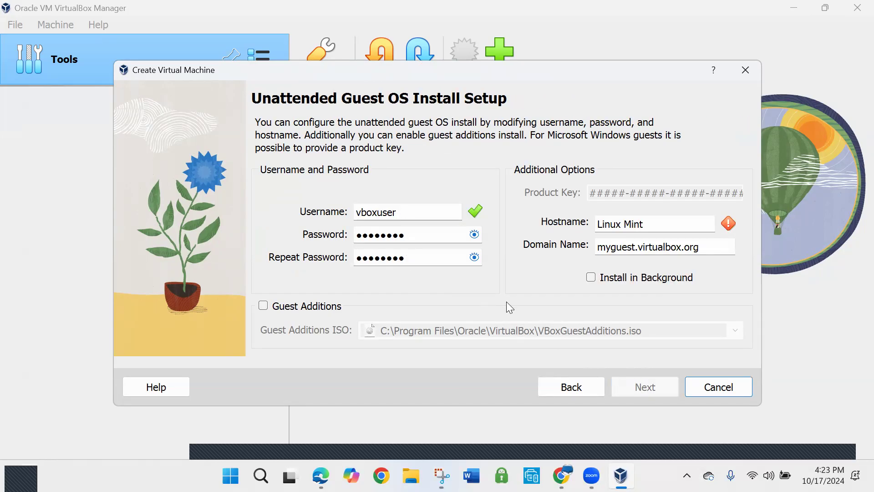
Check the preset account password and set the hostname to LinuxMint for the unattended install
{"action": "left_click", "coordinate": [474, 235]}
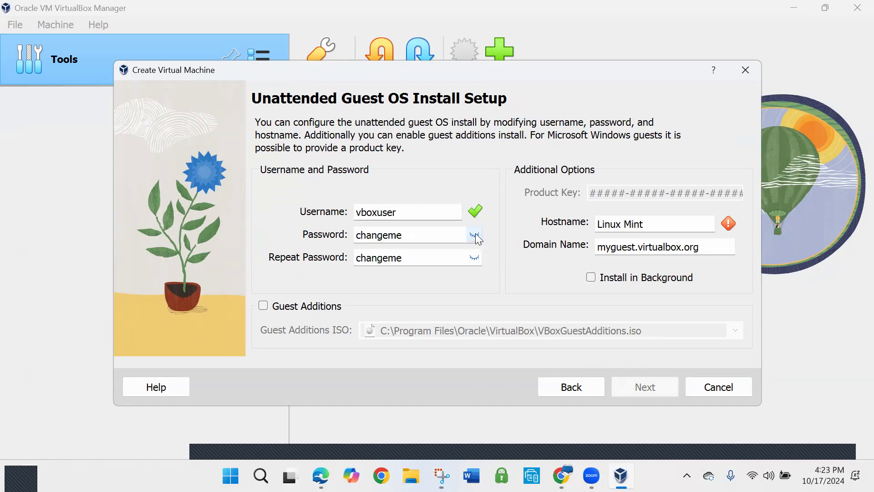
{"action": "left_click", "coordinate": [474, 236]}
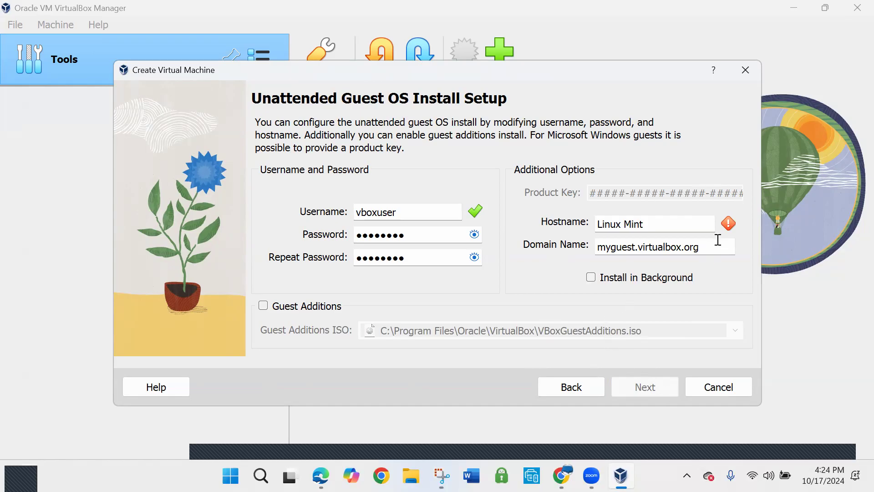
{"action": "left_click", "coordinate": [706, 224]}
{"action": "left_click", "coordinate": [626, 224]}
{"action": "key", "text": "BackSpace"}
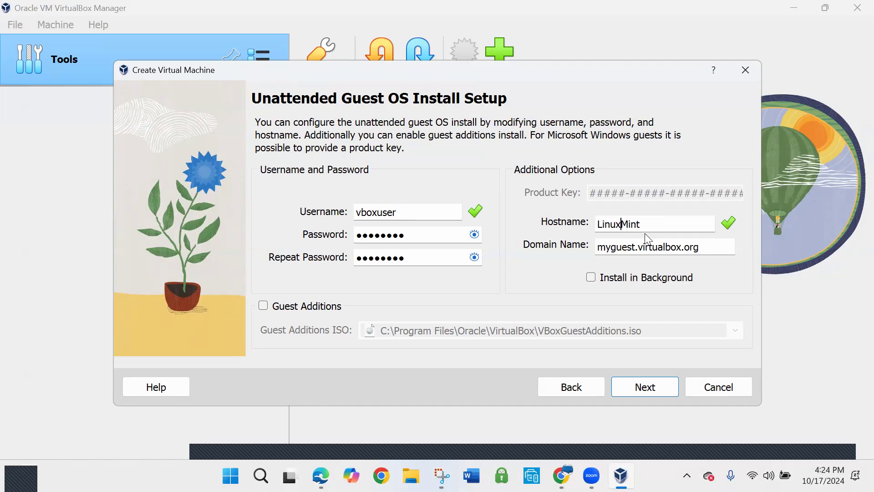
{"action": "left_click", "coordinate": [654, 392]}
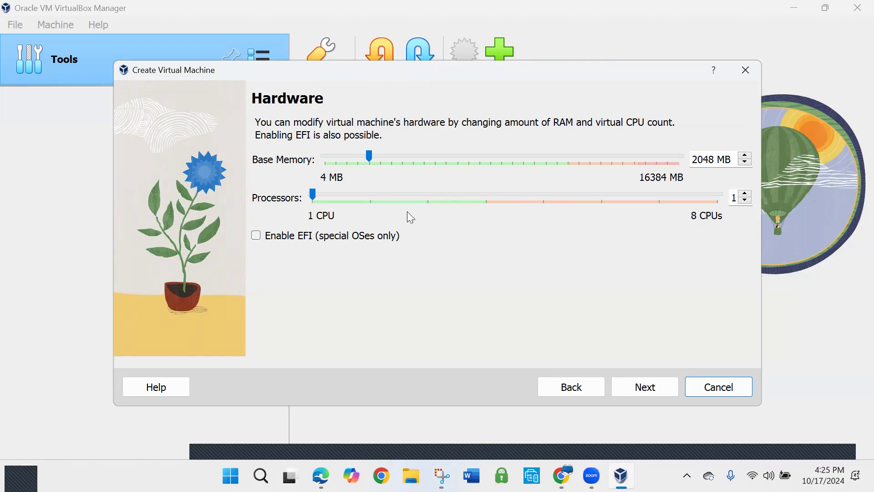
Set the machine's base memory to 4395 MB and its processors to 2 CPUs
{"action": "left_click", "coordinate": [313, 196]}
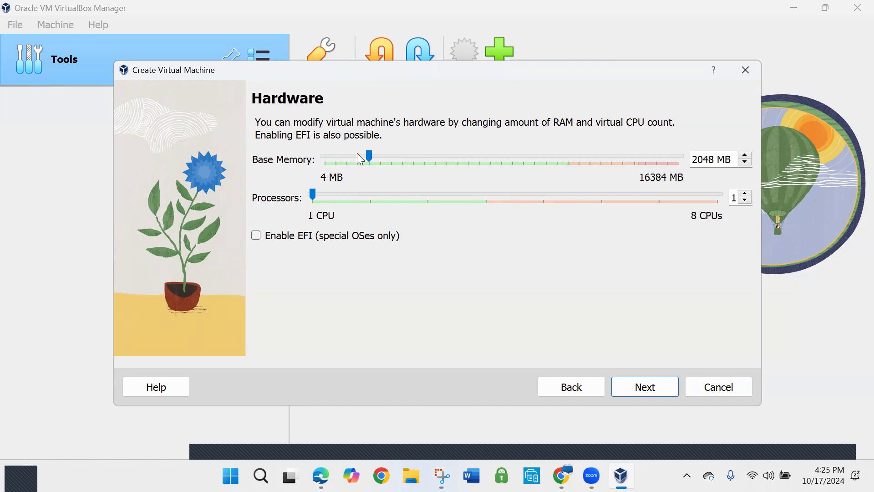
{"action": "left_click_drag", "start_coordinate": [371, 161], "coordinate": [421, 162]}
{"action": "left_click", "coordinate": [745, 194]}
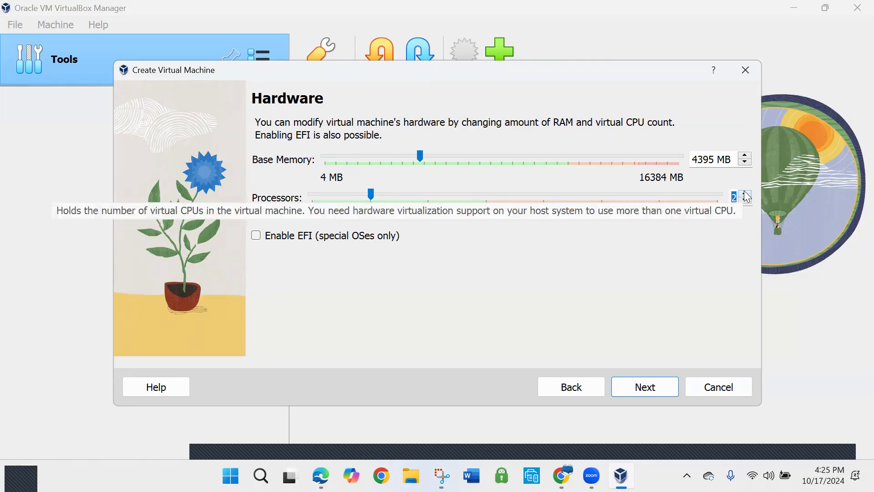
{"action": "left_click", "coordinate": [652, 389]}
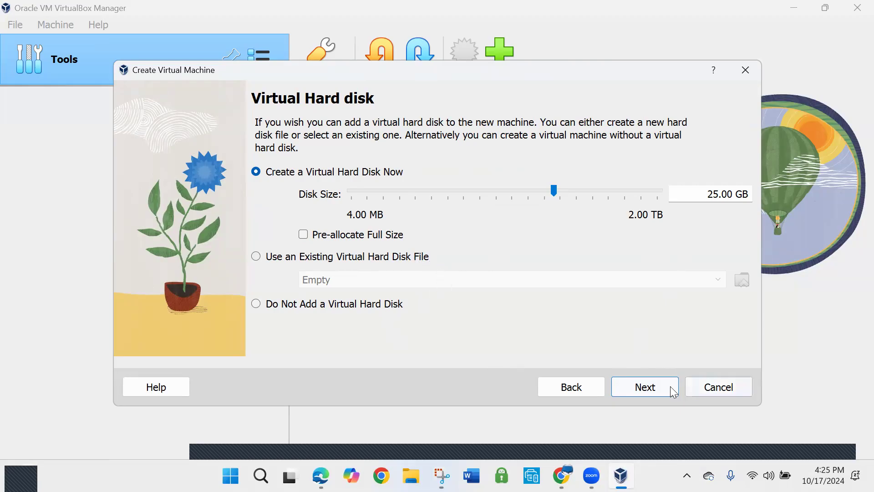
Accept a new 25.00 GB virtual hard disk and create the virtual machine after reviewing its configuration summary
{"action": "left_click", "coordinate": [659, 390]}
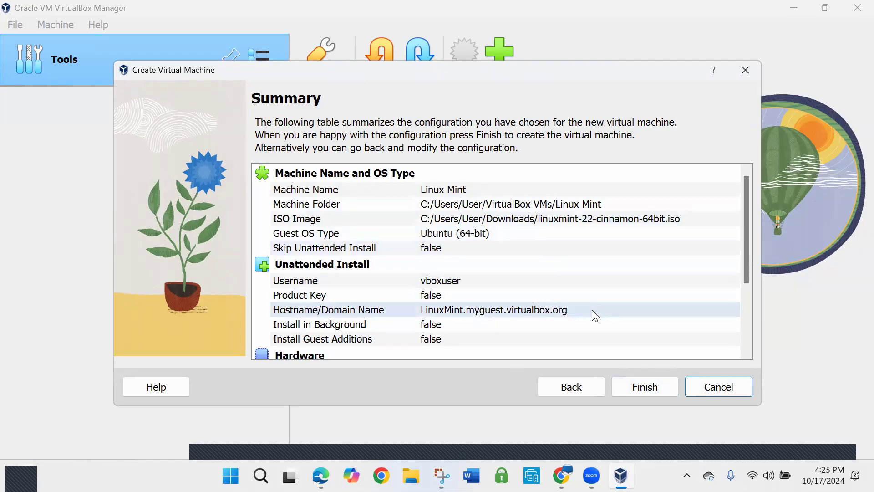
{"action": "scroll", "coordinate": [594, 306], "scroll_direction": "down", "scroll_amount": 2}
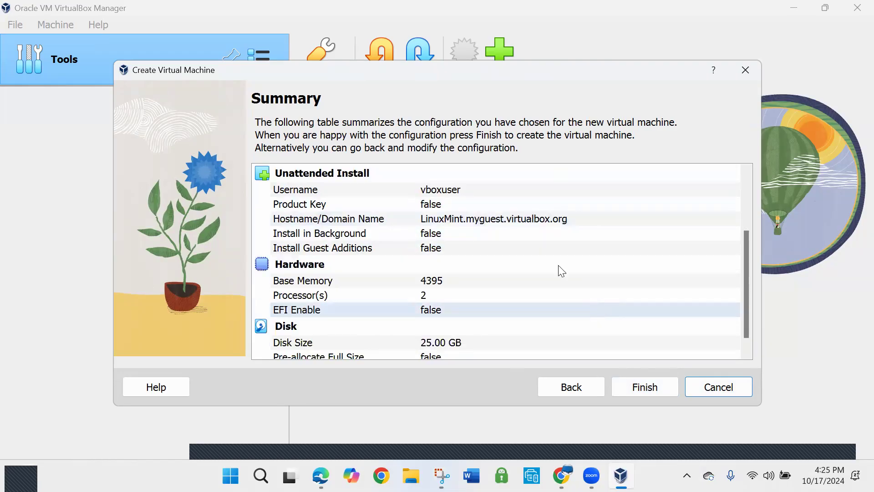
{"action": "scroll", "coordinate": [487, 307], "scroll_direction": "down", "scroll_amount": 1}
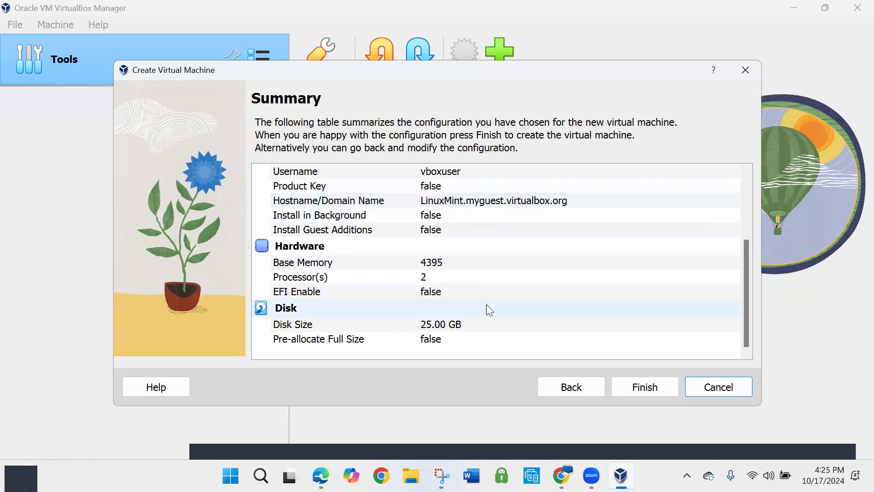
{"action": "scroll", "coordinate": [492, 298], "scroll_direction": "up", "scroll_amount": 3}
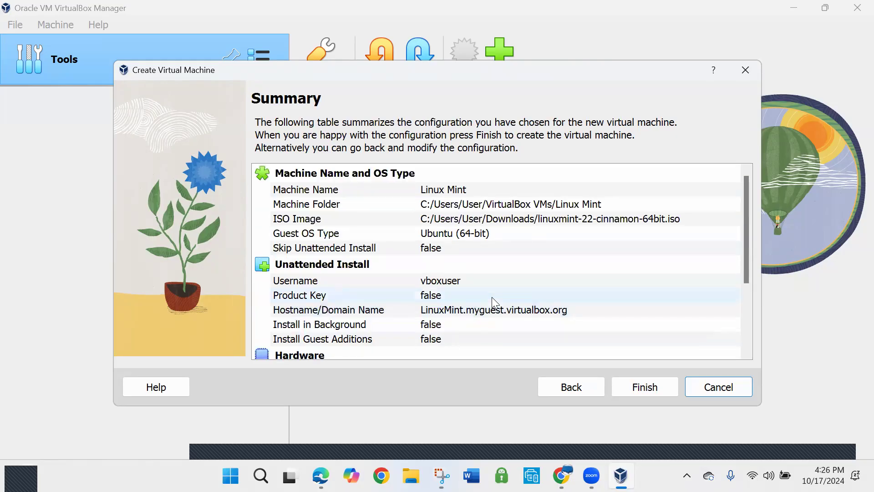
{"action": "left_click", "coordinate": [646, 387]}
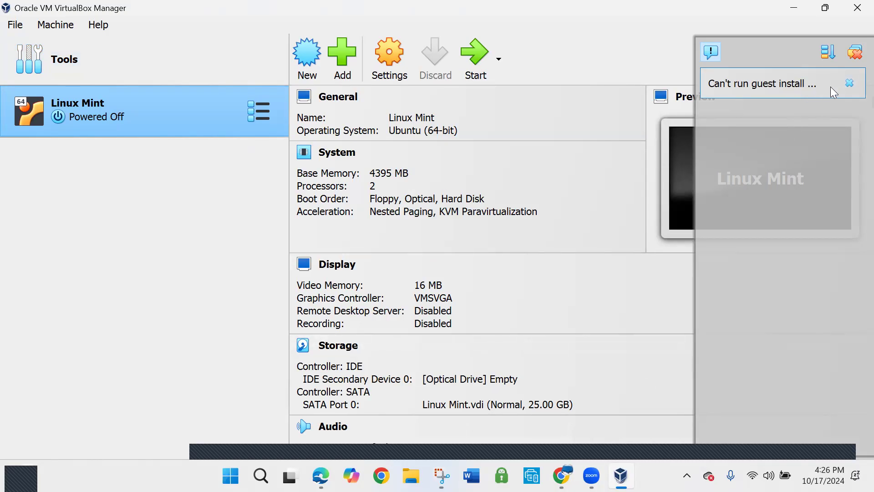
{"action": "left_click", "coordinate": [852, 60]}
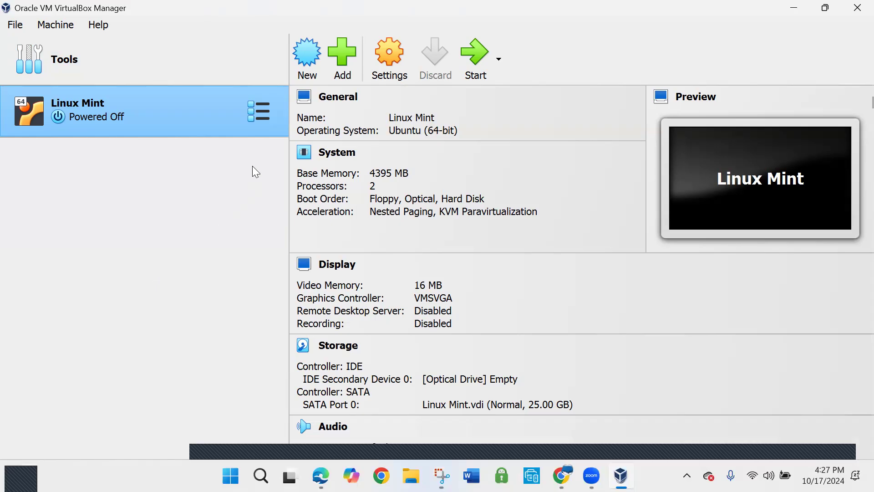
Boot the Linux Mint virtual machine with linuxmint-22-cinnamon-64bit.iso mounted, and maximize its window with the notifications cleared
{"action": "left_click", "coordinate": [478, 58]}
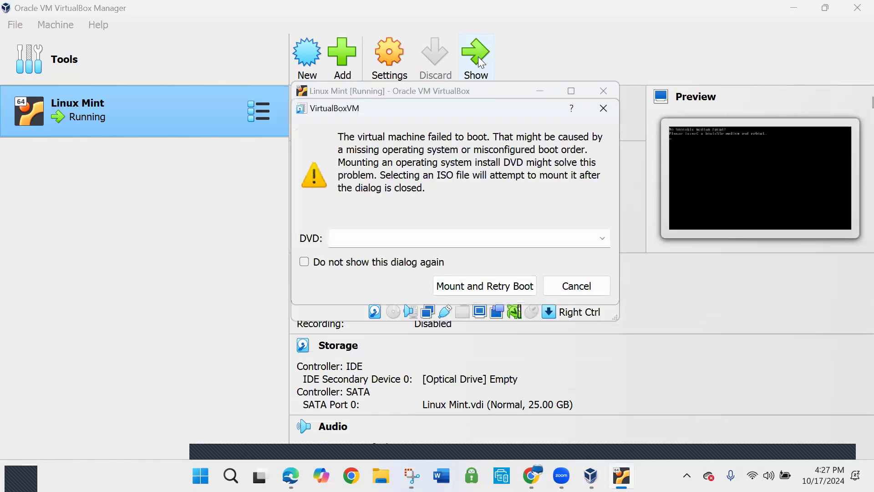
{"action": "left_click", "coordinate": [509, 287]}
{"action": "left_click", "coordinate": [599, 239]}
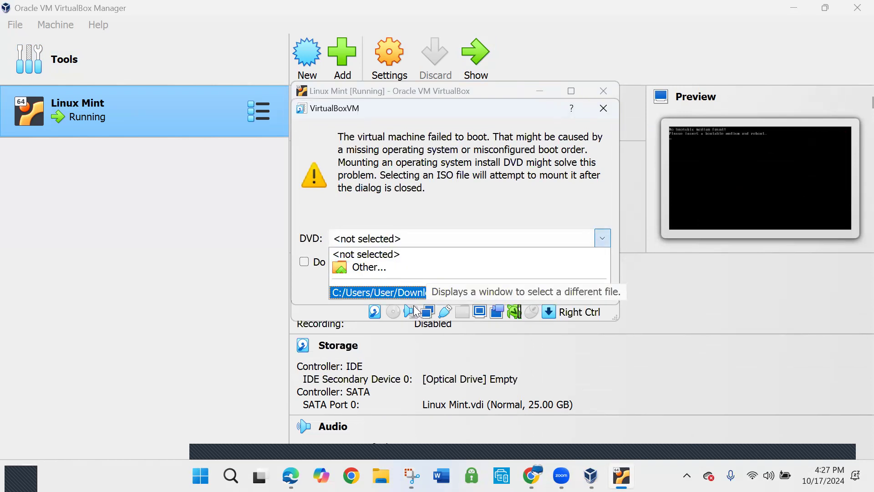
{"action": "left_click", "coordinate": [409, 292]}
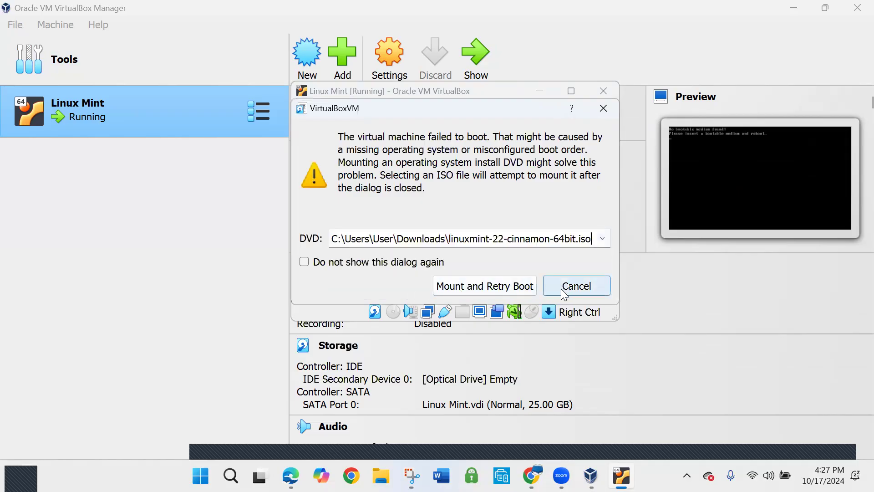
{"action": "left_click", "coordinate": [494, 288]}
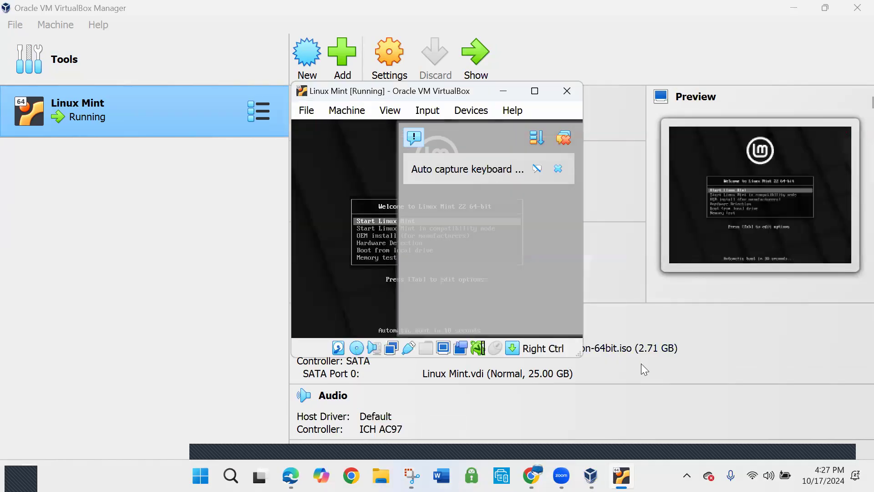
{"action": "left_click", "coordinate": [536, 92]}
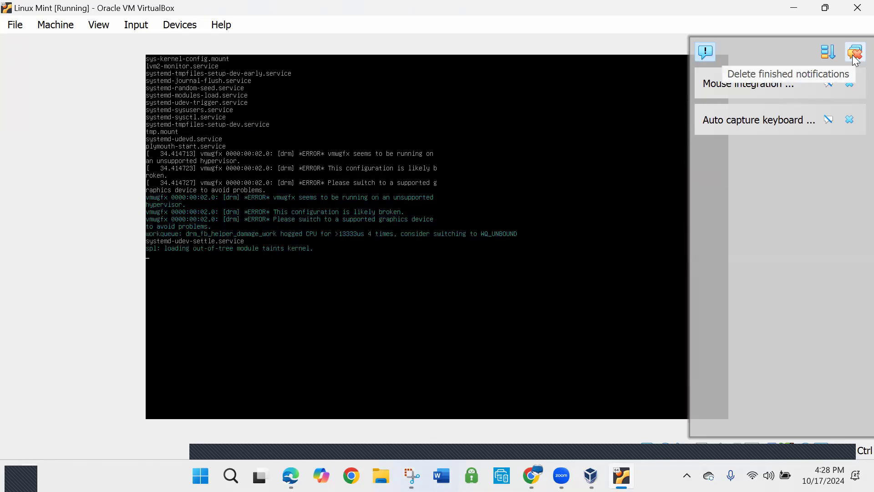
{"action": "left_click", "coordinate": [856, 54]}
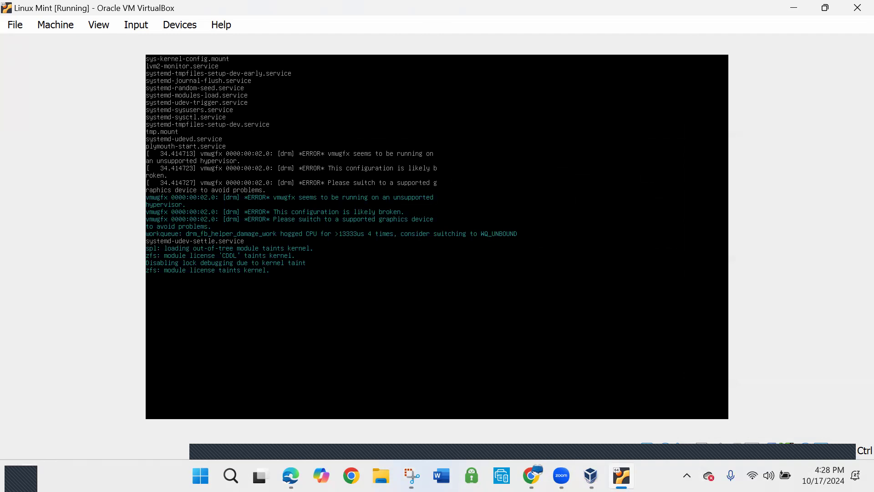
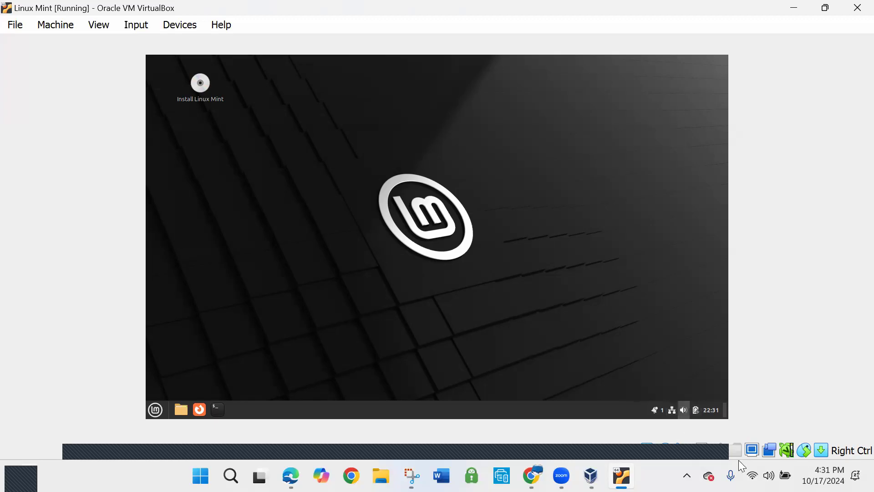
Examine the applications in each category of the Linux Mint application menu, from All Applications through Recent Files
{"action": "left_click", "coordinate": [156, 410]}
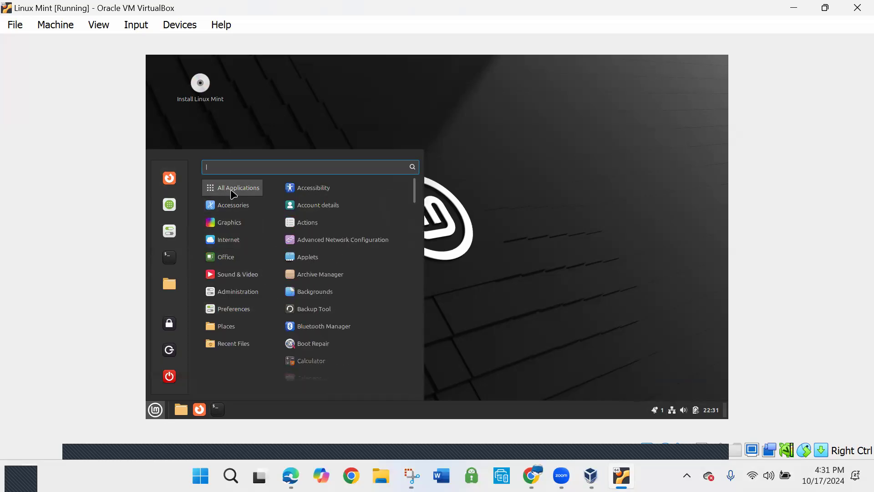
{"action": "scroll", "coordinate": [327, 268], "scroll_direction": "down", "scroll_amount": 2}
{"action": "scroll", "coordinate": [327, 268], "scroll_direction": "down", "scroll_amount": 12}
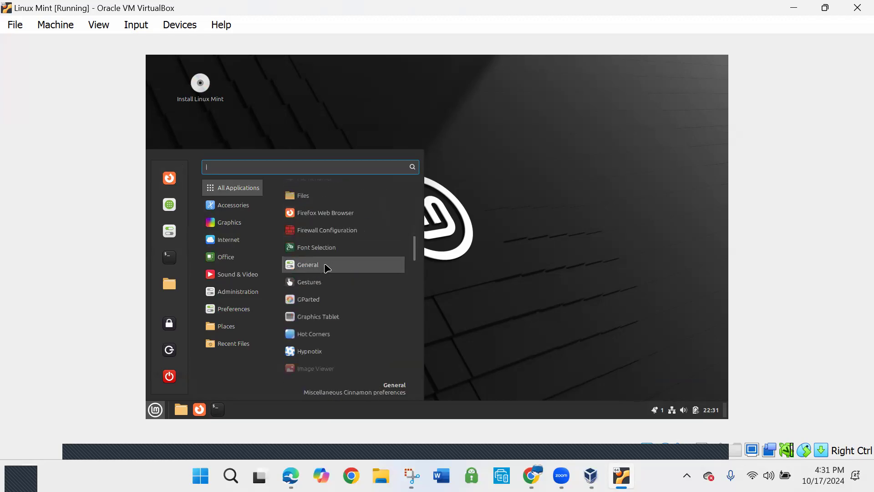
{"action": "mouse_move", "coordinate": [230, 227]}
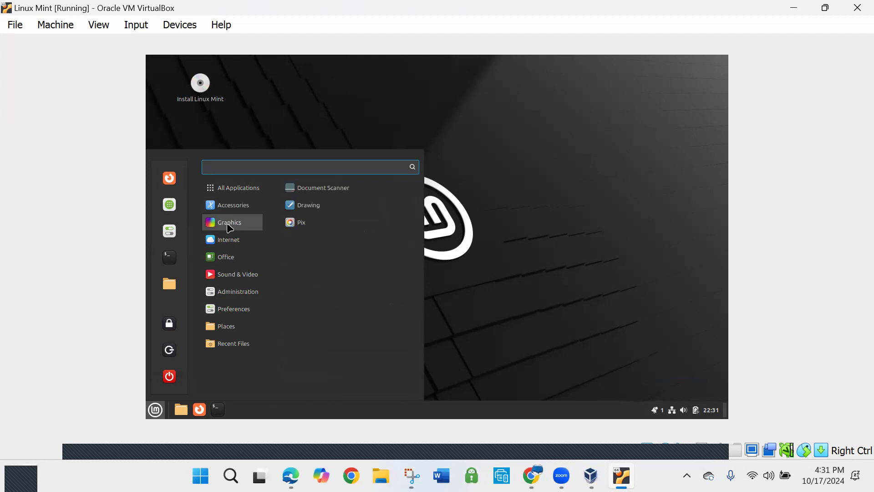
{"action": "mouse_move", "coordinate": [230, 246]}
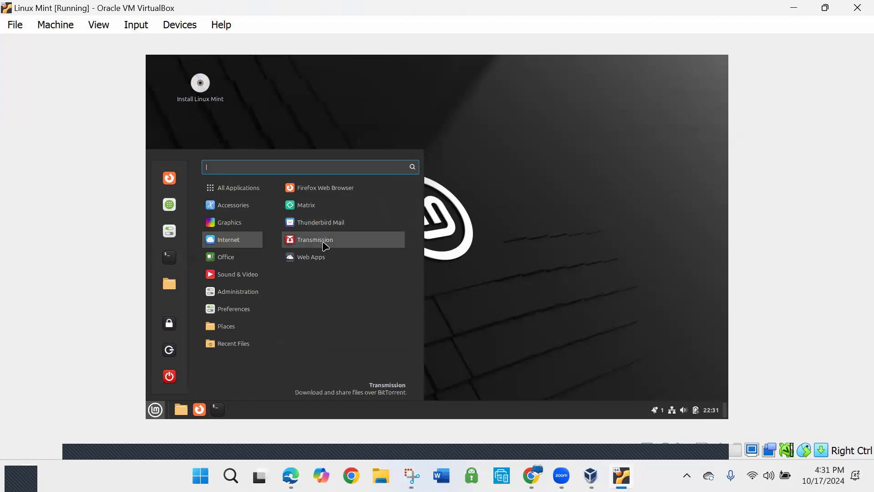
{"action": "mouse_move", "coordinate": [208, 262]}
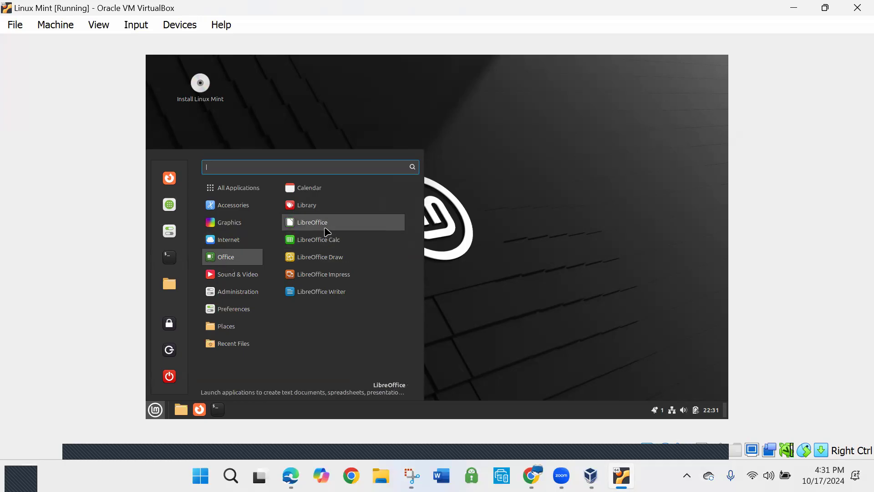
{"action": "mouse_move", "coordinate": [257, 274]}
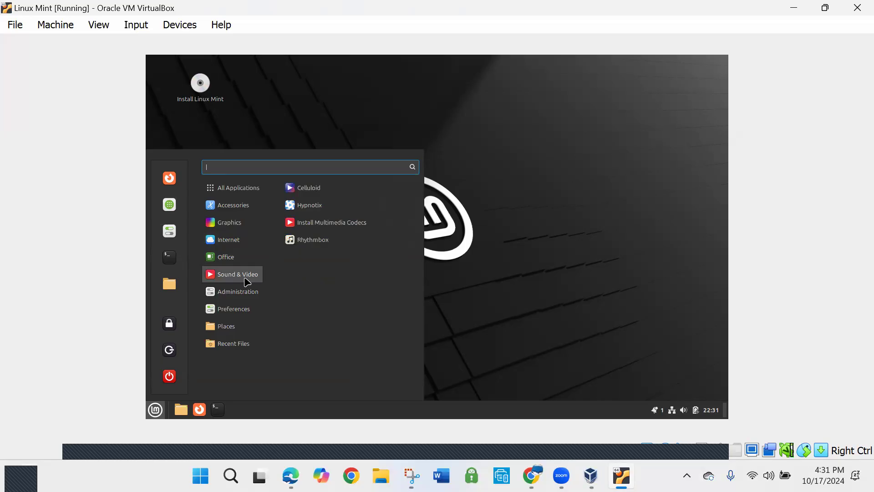
{"action": "mouse_move", "coordinate": [249, 295]}
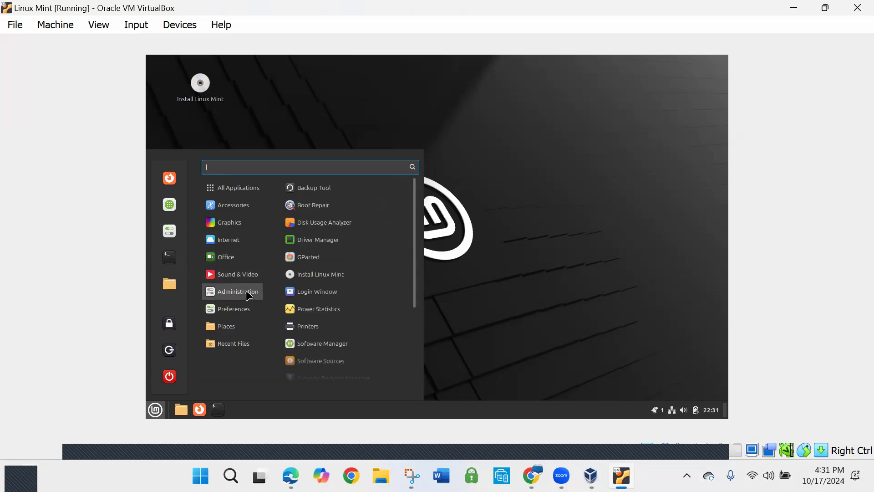
{"action": "mouse_move", "coordinate": [243, 314]}
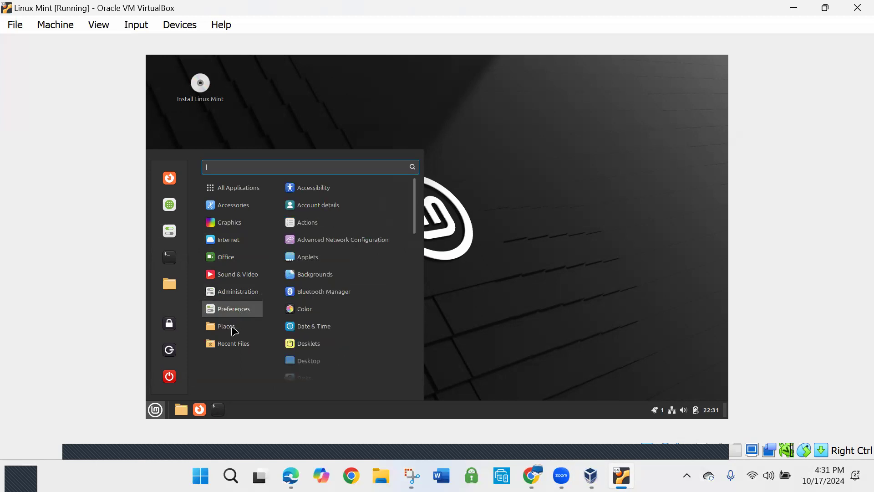
{"action": "mouse_move", "coordinate": [232, 333]}
{"action": "mouse_move", "coordinate": [232, 349]}
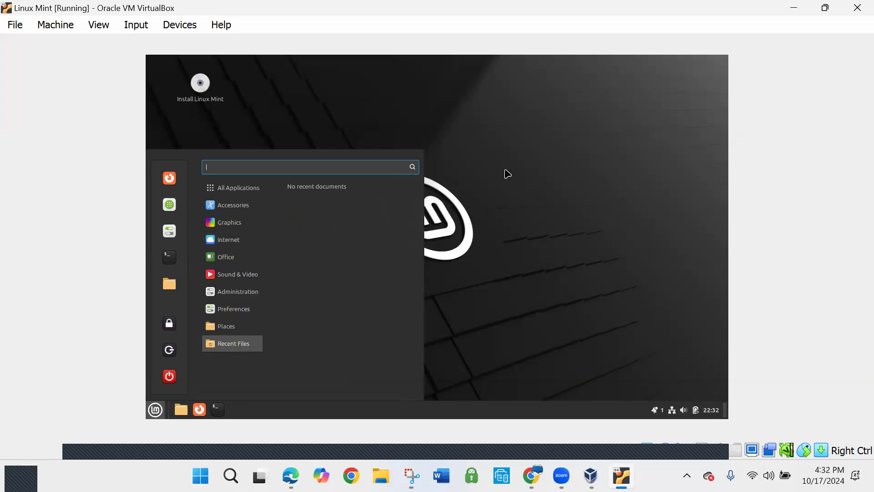
{"action": "left_click", "coordinate": [530, 201]}
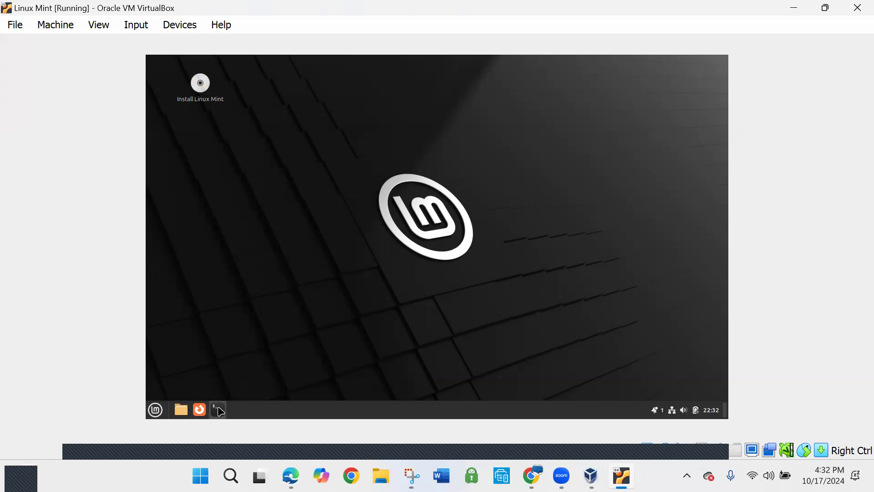
Open a terminal in Linux Mint and refresh the package lists with sudo apt-get update
{"action": "left_click", "coordinate": [225, 409]}
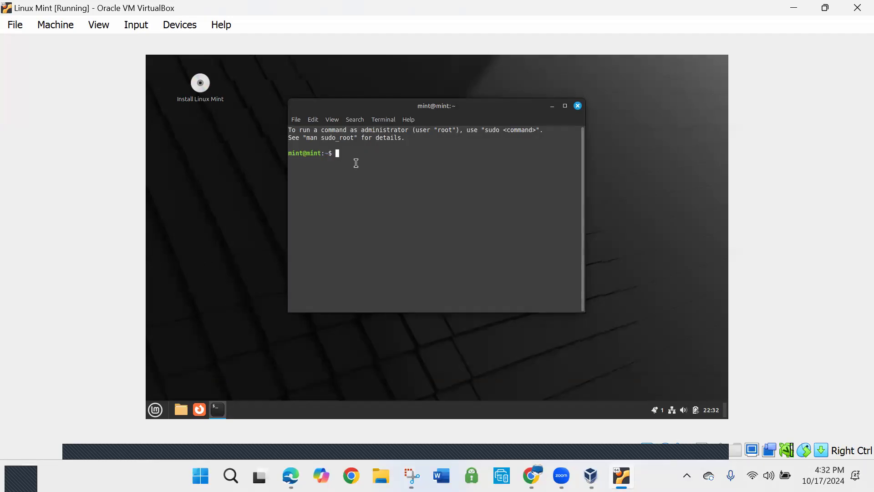
{"action": "type", "text": "sudo apt-get"}
{"action": "type", "text": "update"}
{"action": "key", "text": "Return"}
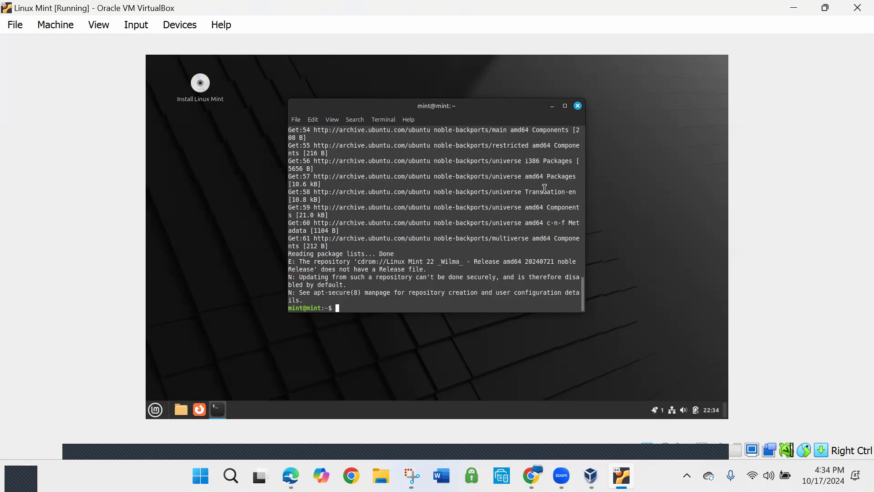
Maximize the terminal, review the package update output from beginning to end, and minimize the terminal
{"action": "left_click", "coordinate": [565, 106]}
{"action": "scroll", "coordinate": [549, 231], "scroll_direction": "up", "scroll_amount": 10}
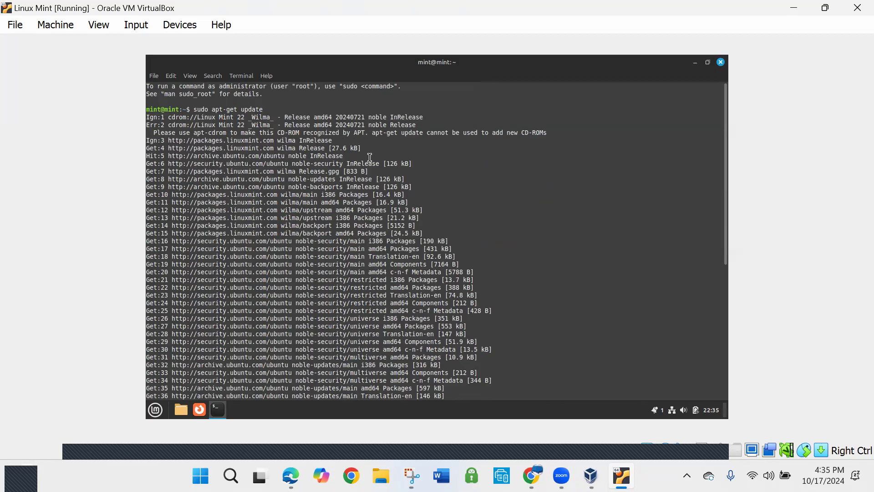
{"action": "scroll", "coordinate": [370, 157], "scroll_direction": "down", "scroll_amount": 7}
{"action": "scroll", "coordinate": [370, 157], "scroll_direction": "down", "scroll_amount": 6}
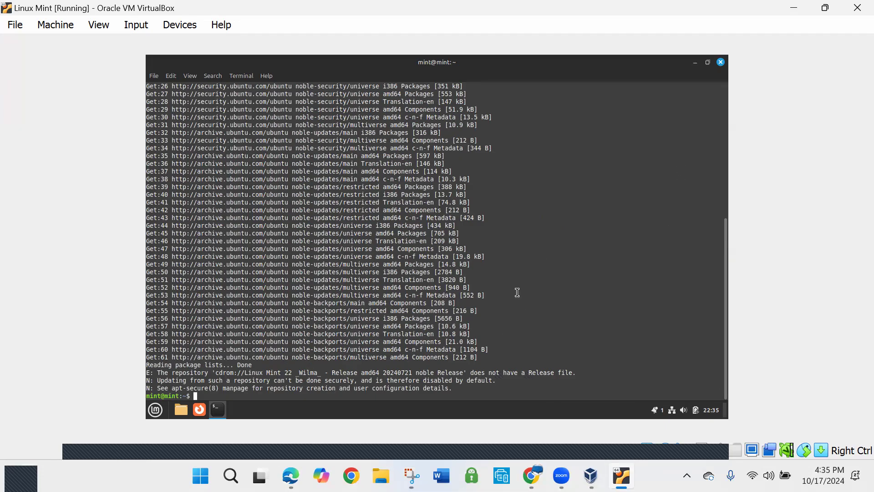
{"action": "left_click", "coordinate": [695, 62]}
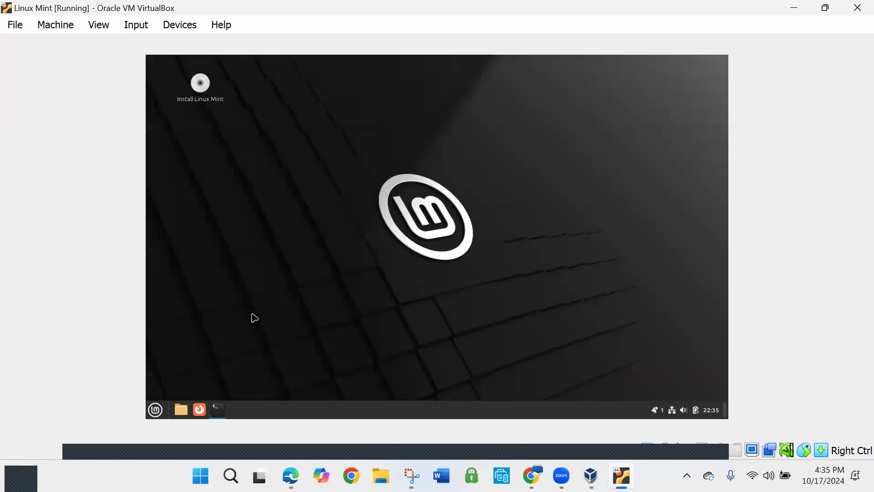
Launch the Firefox web browser inside the Linux Mint virtual machine
{"action": "left_click", "coordinate": [155, 409]}
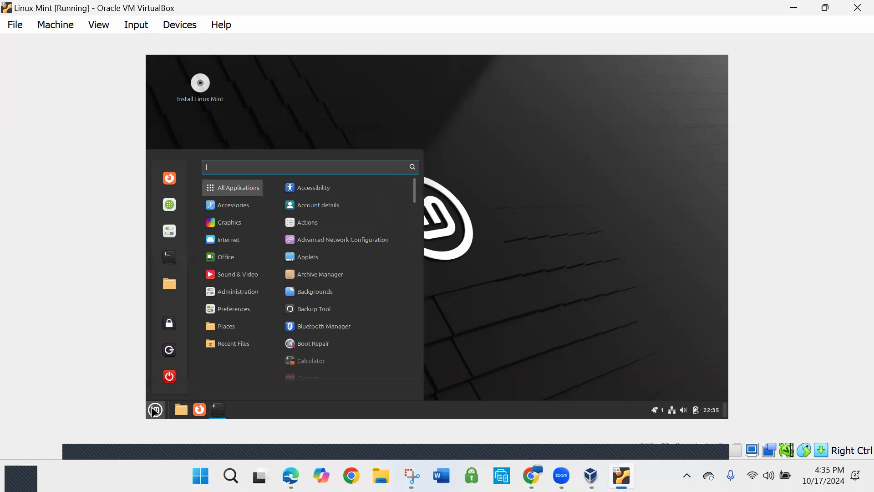
{"action": "left_click", "coordinate": [172, 182]}
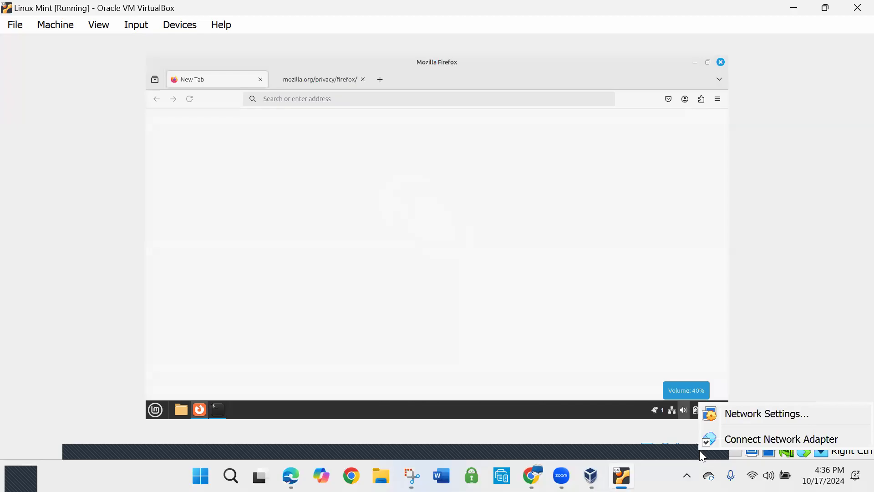
{"action": "right_click", "coordinate": [700, 450]}
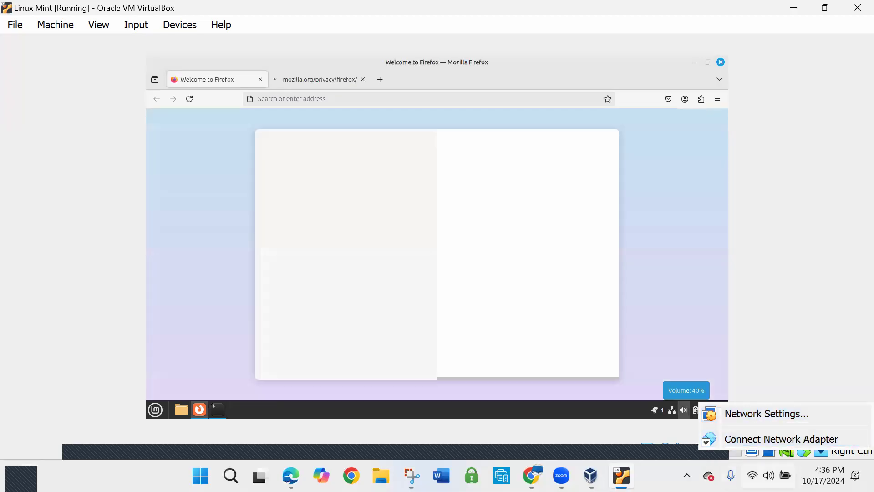
{"action": "left_click", "coordinate": [641, 303]}
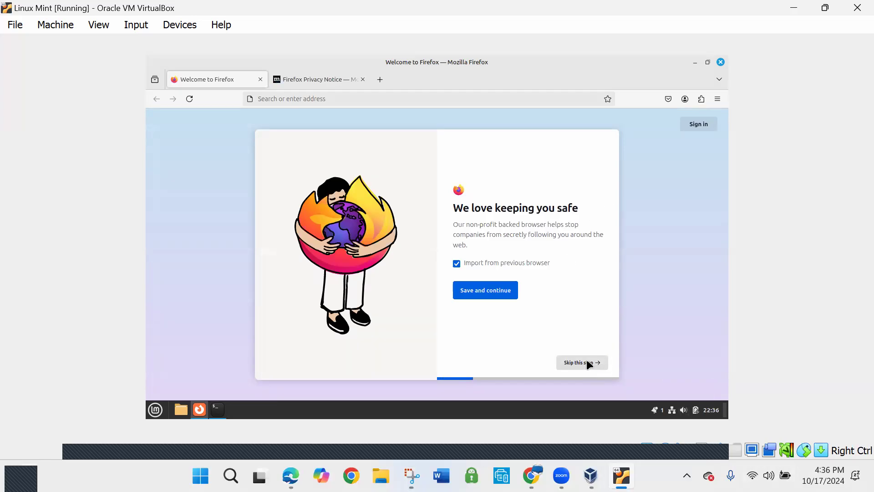
Decline importing from a previous browser, skip the remaining Firefox welcome steps, and start browsing
{"action": "left_click", "coordinate": [457, 263]}
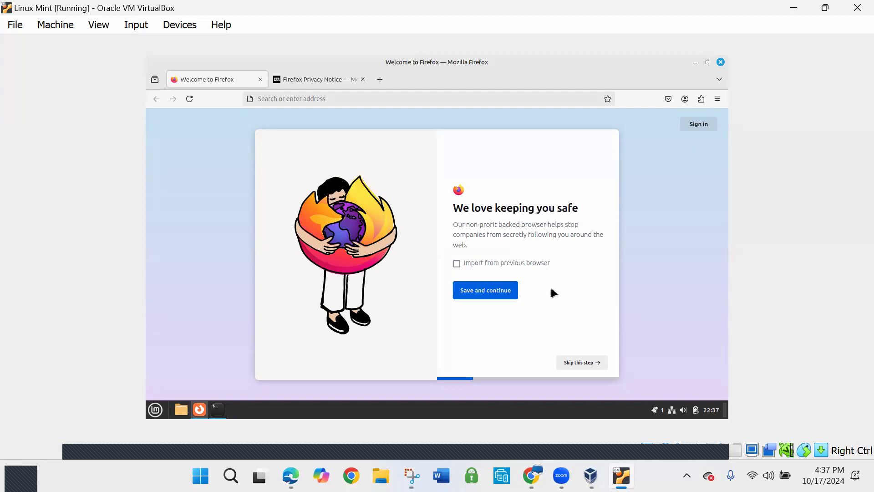
{"action": "left_click", "coordinate": [592, 364]}
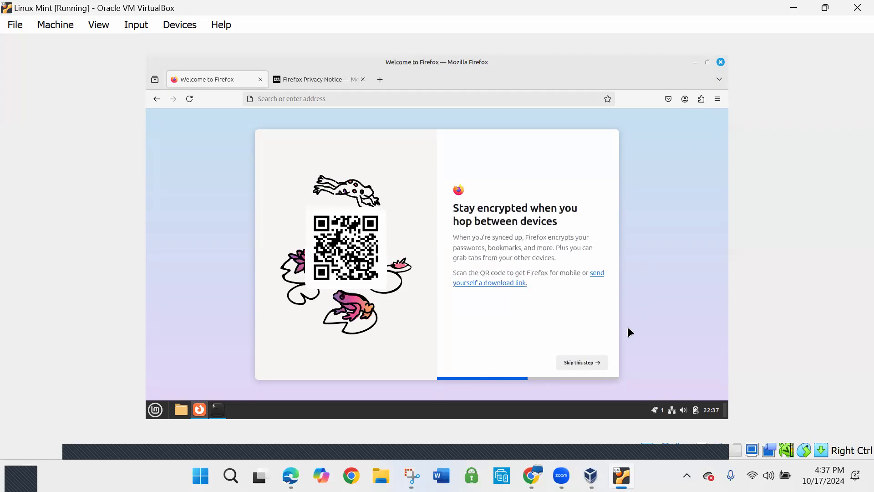
{"action": "left_click", "coordinate": [590, 362]}
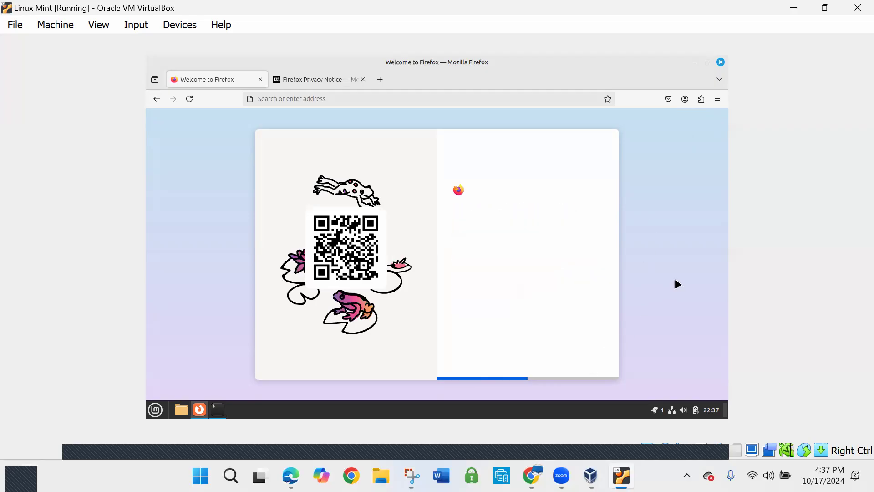
{"action": "left_click", "coordinate": [596, 361]}
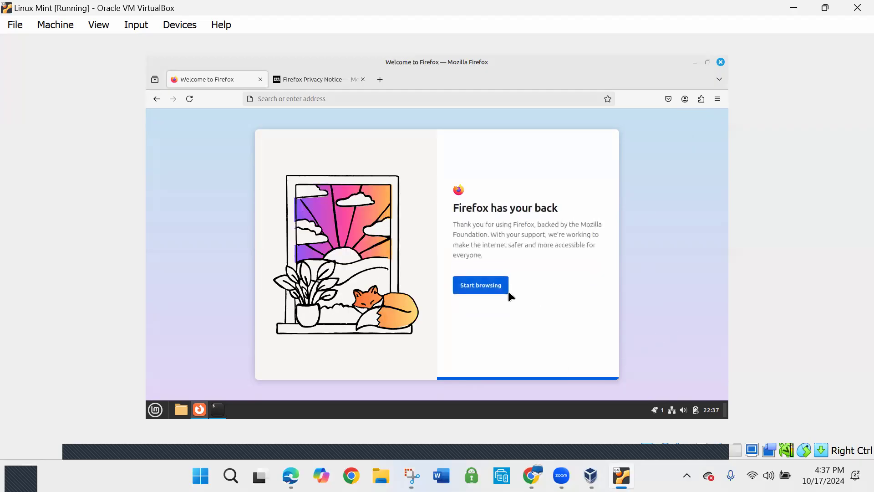
{"action": "left_click", "coordinate": [498, 286]}
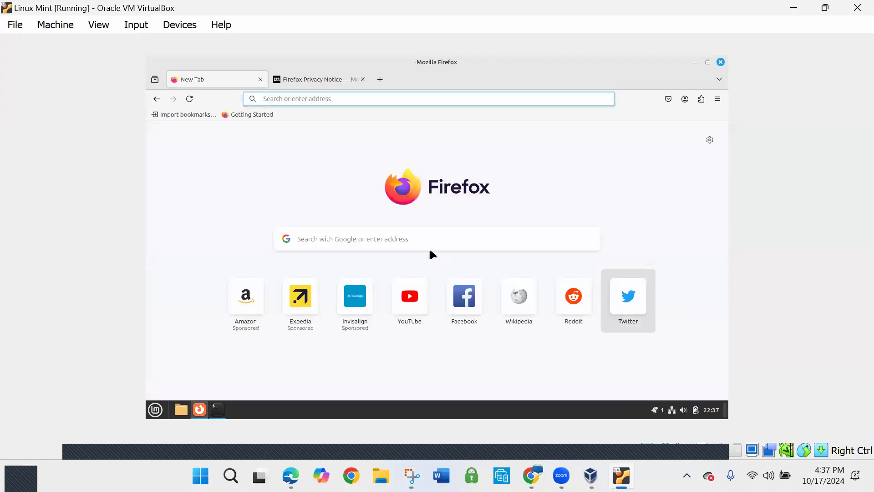
Search Google for "xfinity speed test" from the Firefox new tab page
{"action": "left_click", "coordinate": [386, 243]}
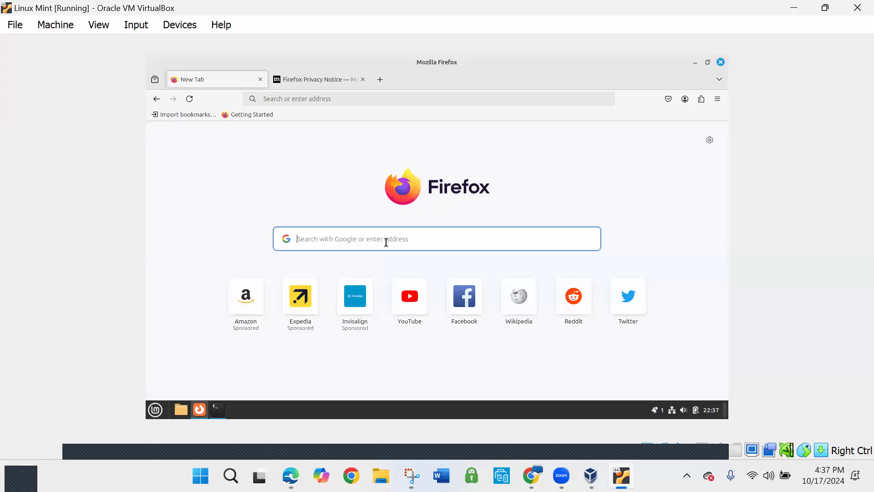
{"action": "type", "text": "xfinit"}
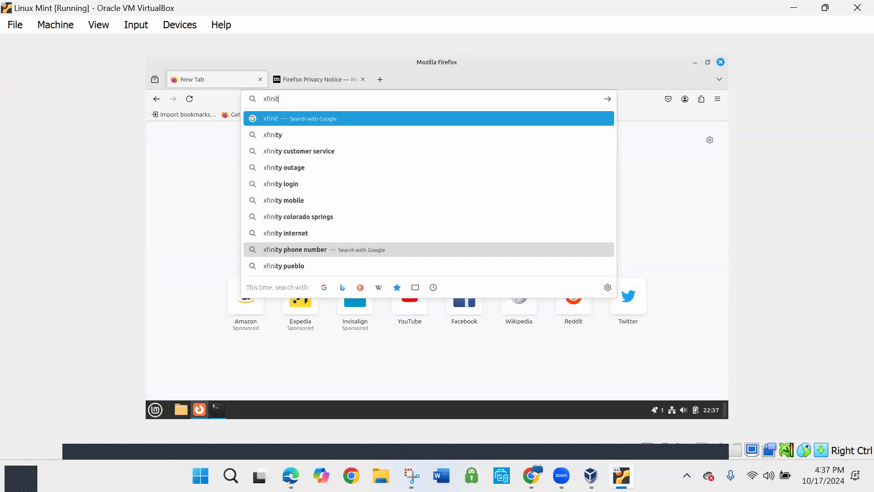
{"action": "type", "text": "y speed"}
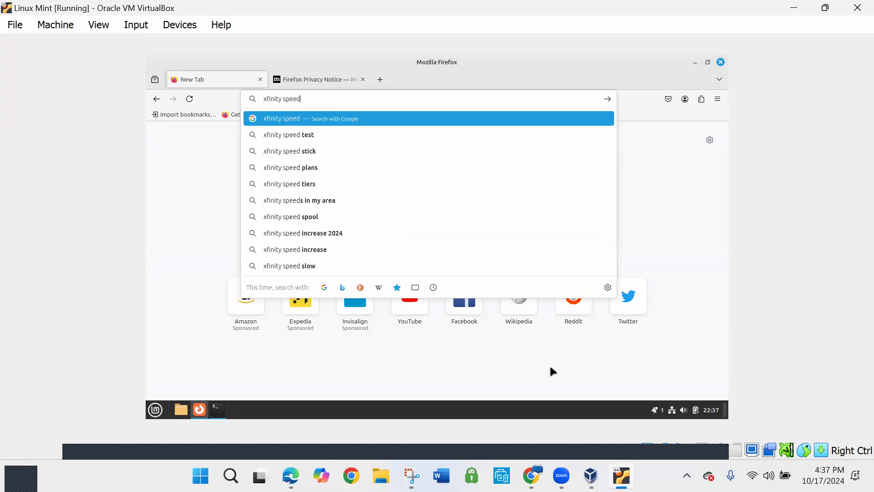
{"action": "left_click", "coordinate": [310, 135]}
{"action": "left_click", "coordinate": [311, 135]}
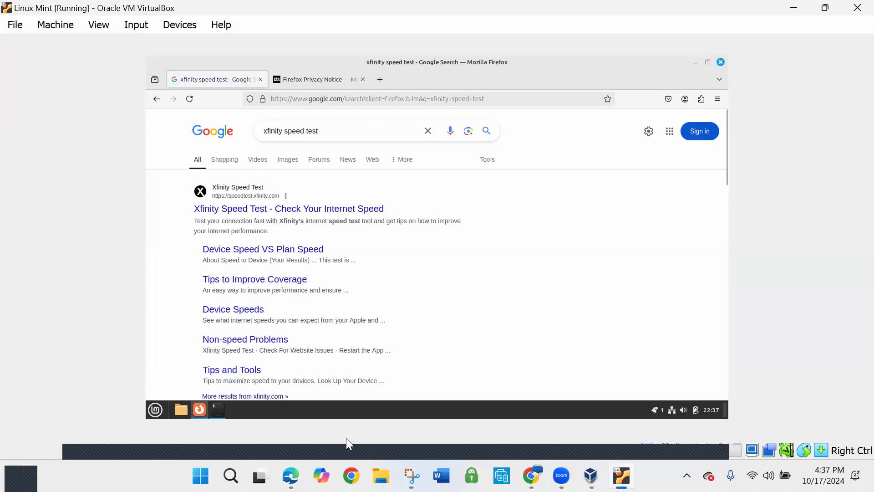
Run the internet speed test on speedtest.xfinity.com and close both Firefox tabs
{"action": "left_click", "coordinate": [283, 210]}
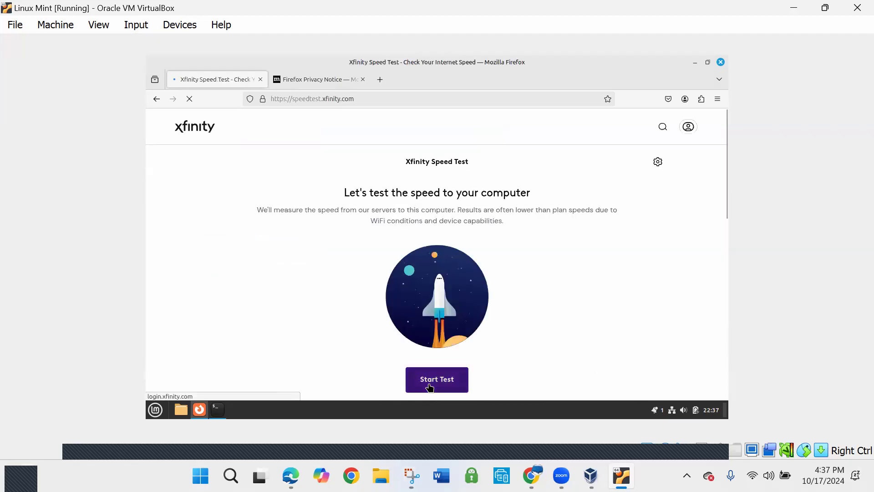
{"action": "left_click", "coordinate": [429, 386]}
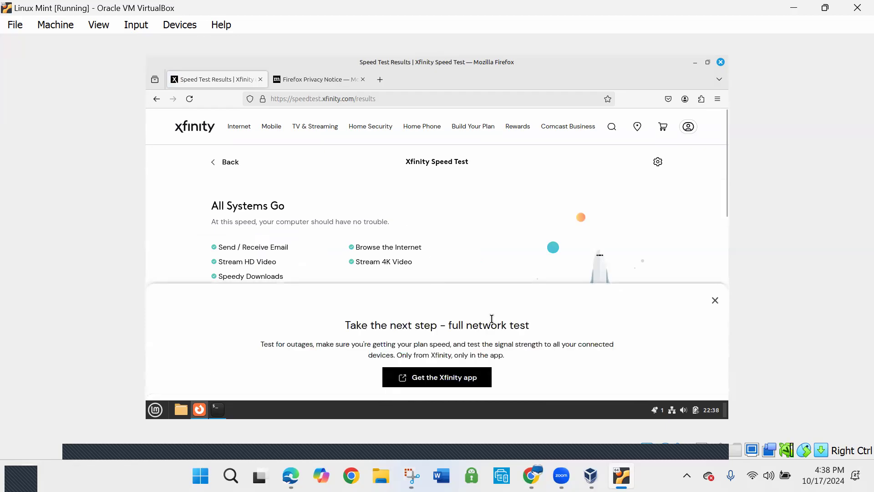
{"action": "left_click", "coordinate": [363, 80]}
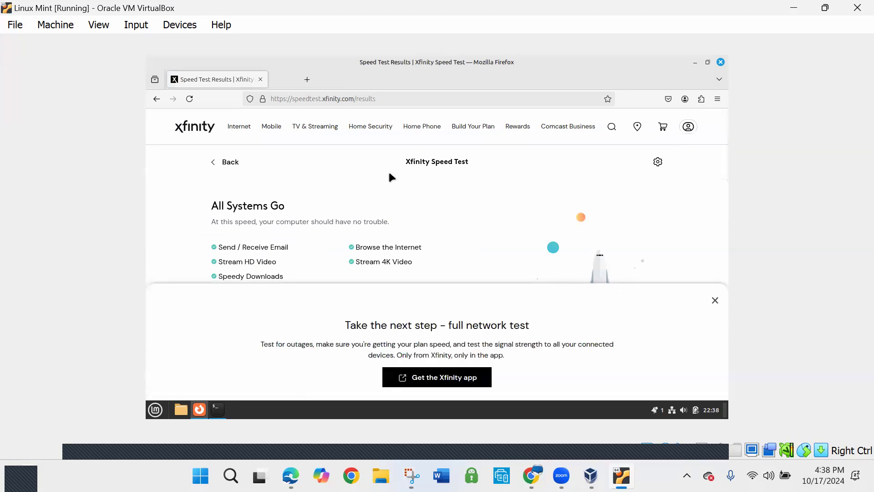
{"action": "left_click", "coordinate": [264, 79]}
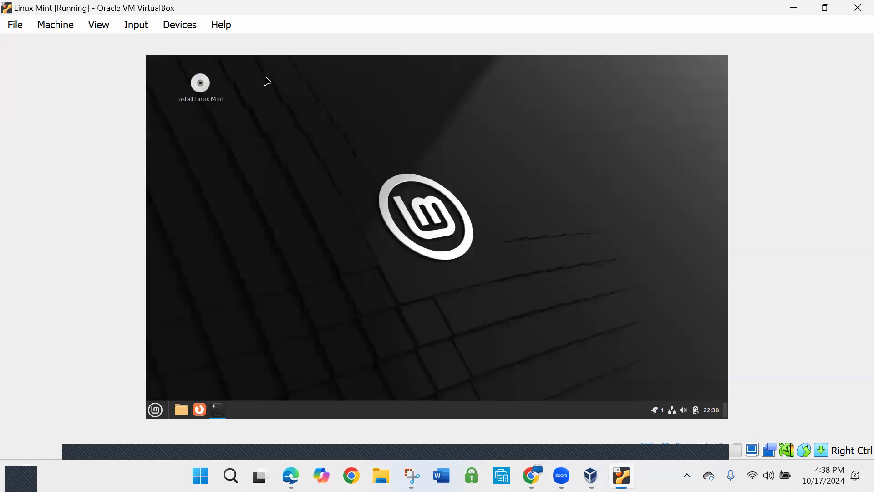
Browse the application categories and launch LibreOffice from the Office category, bringing its start window to the front
{"action": "left_click", "coordinate": [155, 409]}
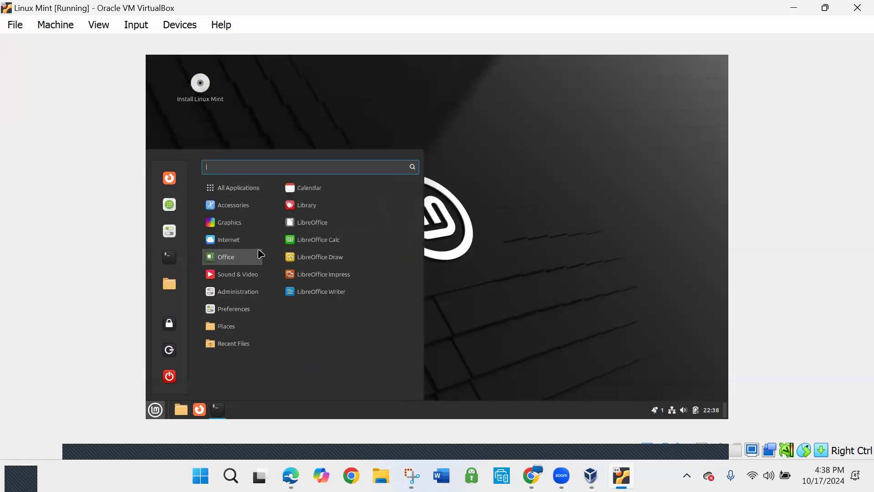
{"action": "mouse_move", "coordinate": [256, 208]}
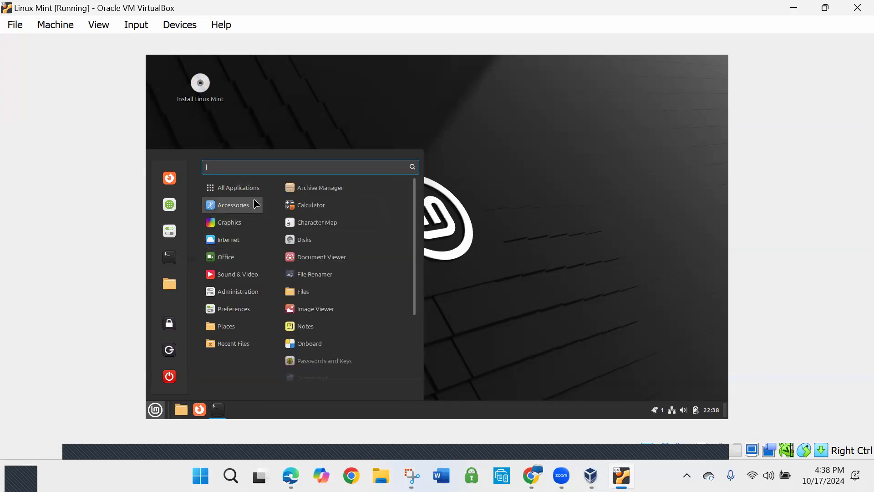
{"action": "mouse_move", "coordinate": [256, 192]}
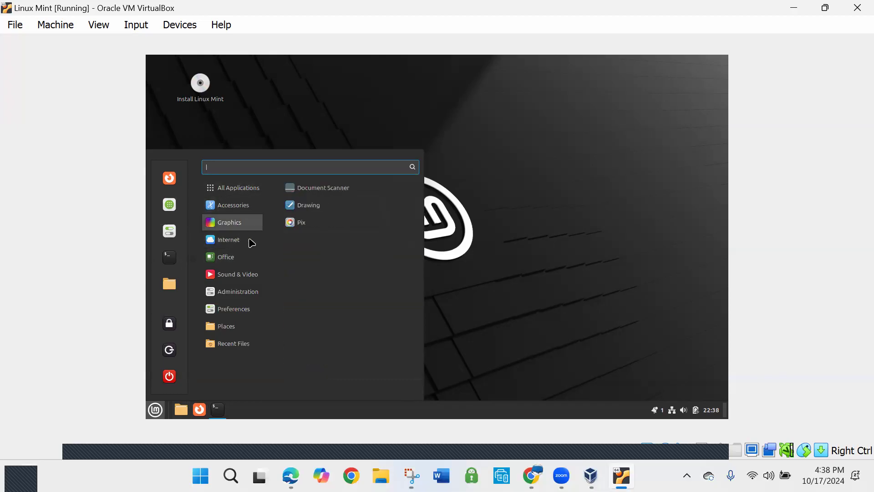
{"action": "mouse_move", "coordinate": [254, 293]}
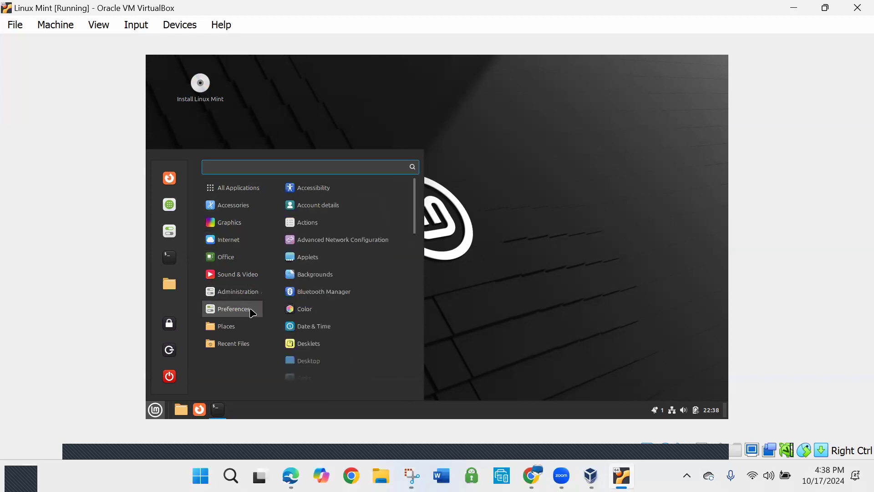
{"action": "mouse_move", "coordinate": [252, 327]}
{"action": "mouse_move", "coordinate": [251, 258]}
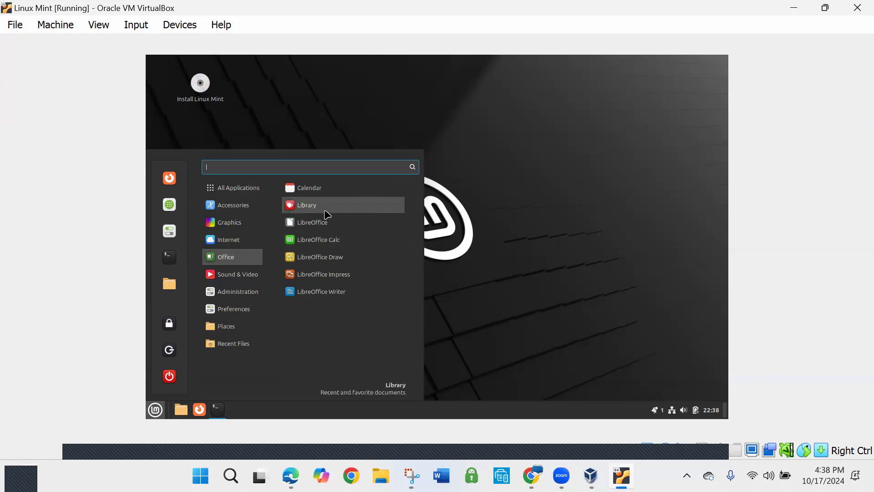
{"action": "left_click", "coordinate": [330, 226]}
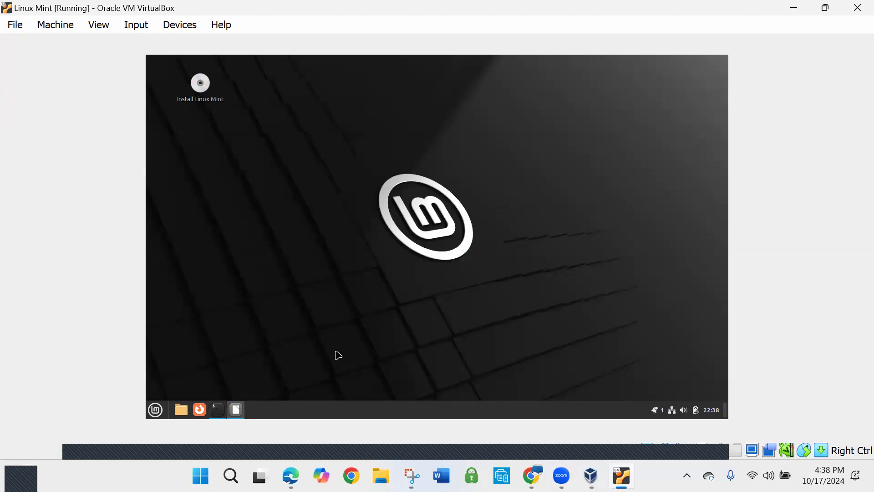
{"action": "mouse_move", "coordinate": [241, 413]}
{"action": "left_click", "coordinate": [241, 409]}
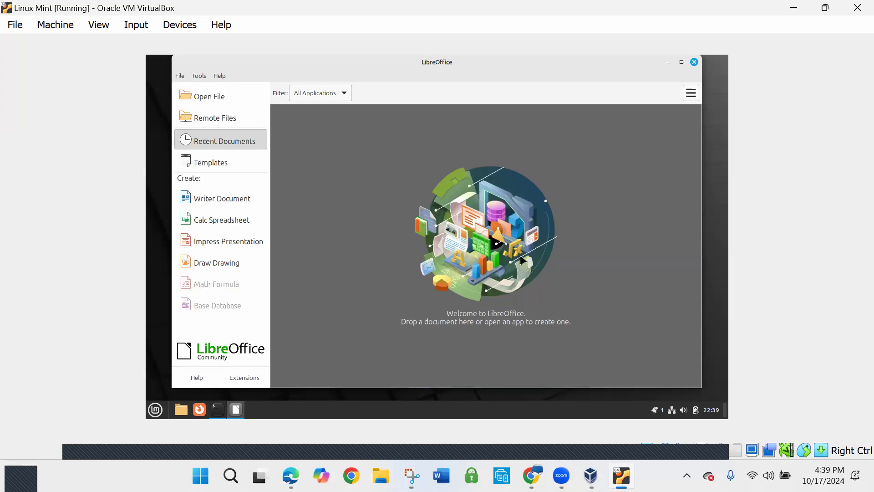
Create a new Writer document, dismiss the tip of the day, and enter "Yes it does" followed by a long run of exclamation marks
{"action": "left_click", "coordinate": [226, 198]}
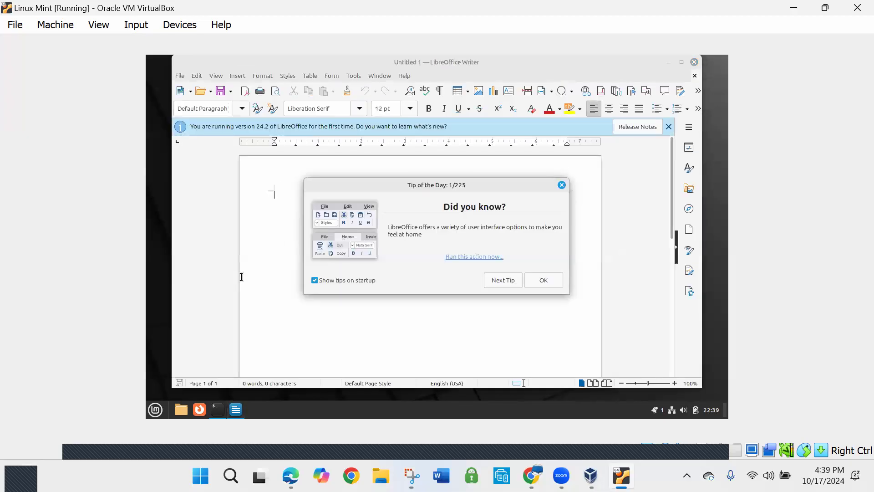
{"action": "left_click", "coordinate": [561, 185]}
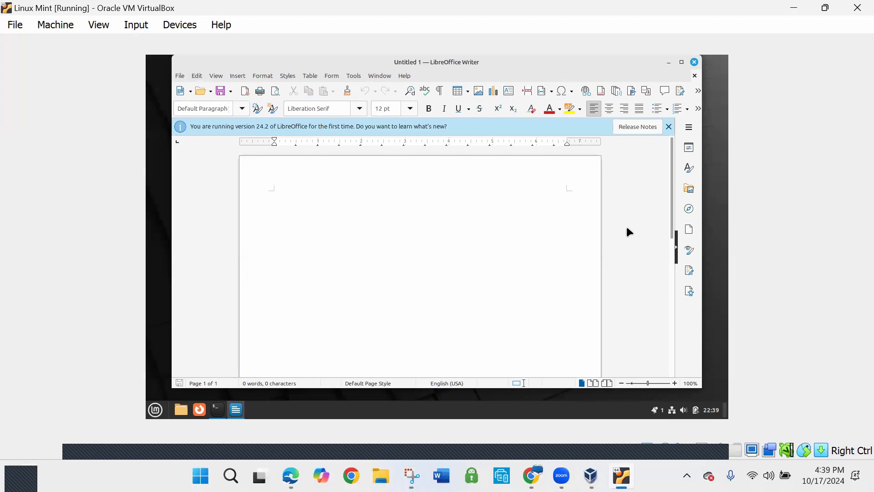
{"action": "type", "text": "Yes it does!!!!!!!!!!!!!!!!!!!!!!!!!!!!!"}
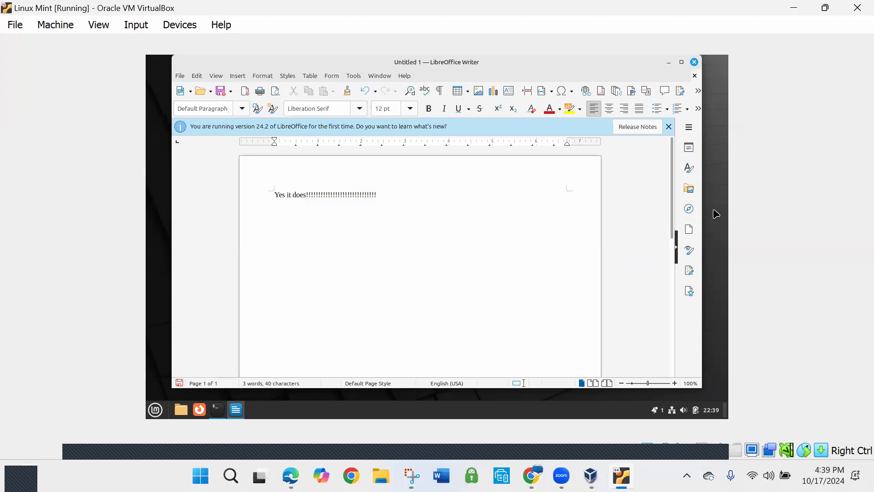
Save the Writer document in the Documents folder under the name test.jpg, keeping the ODF Text Document format
{"action": "left_click", "coordinate": [183, 76]}
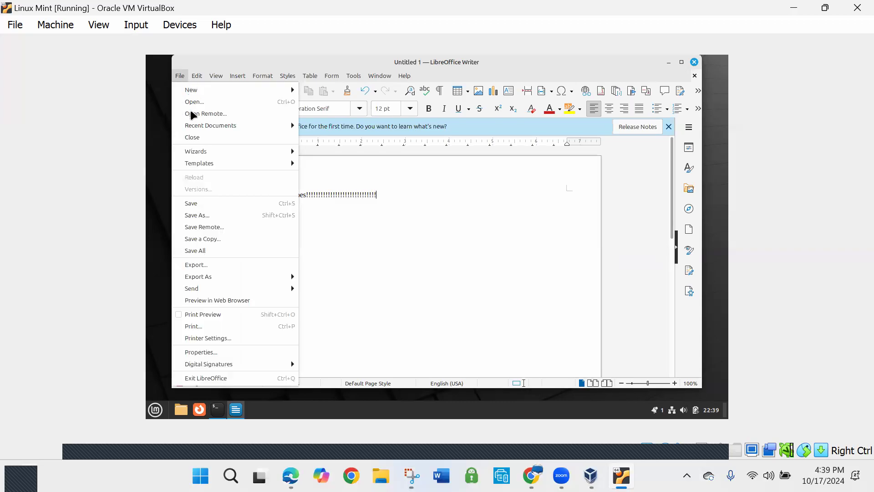
{"action": "left_click", "coordinate": [194, 221]}
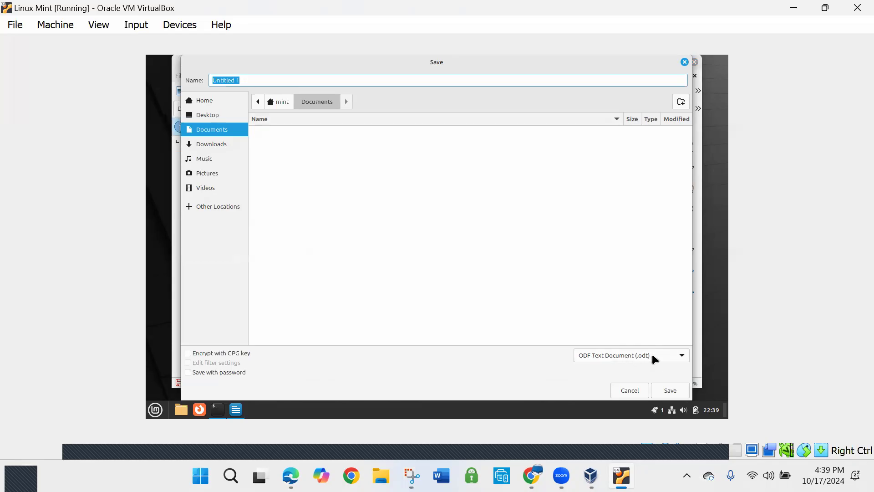
{"action": "left_click", "coordinate": [681, 358]}
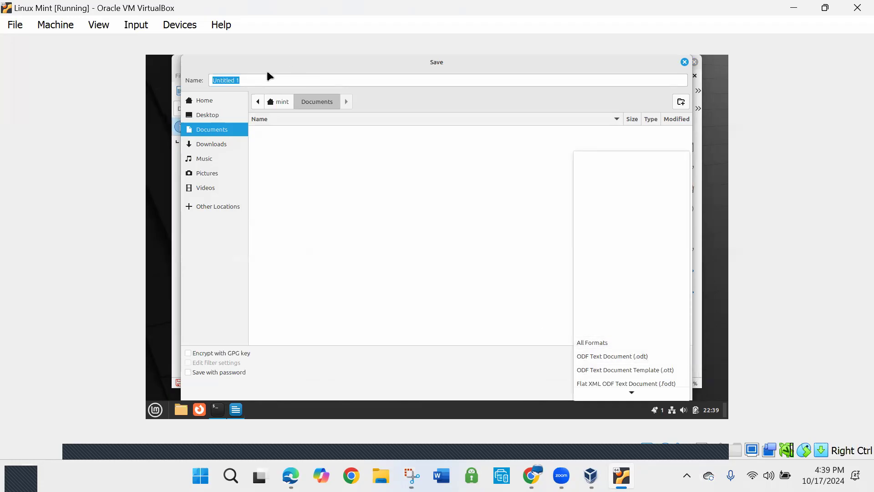
{"action": "left_click", "coordinate": [256, 78]}
{"action": "left_click", "coordinate": [258, 80]}
{"action": "left_click_drag", "start_coordinate": [258, 80], "coordinate": [211, 72]}
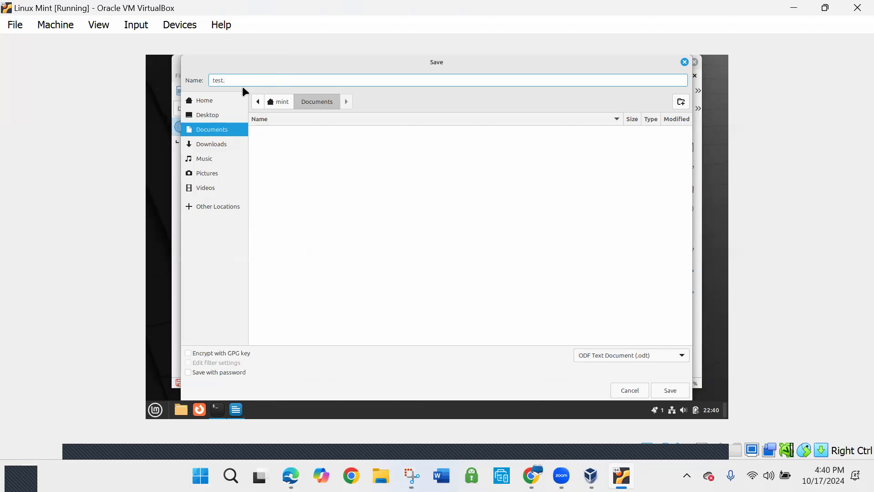
{"action": "type", "text": "test.jpg"}
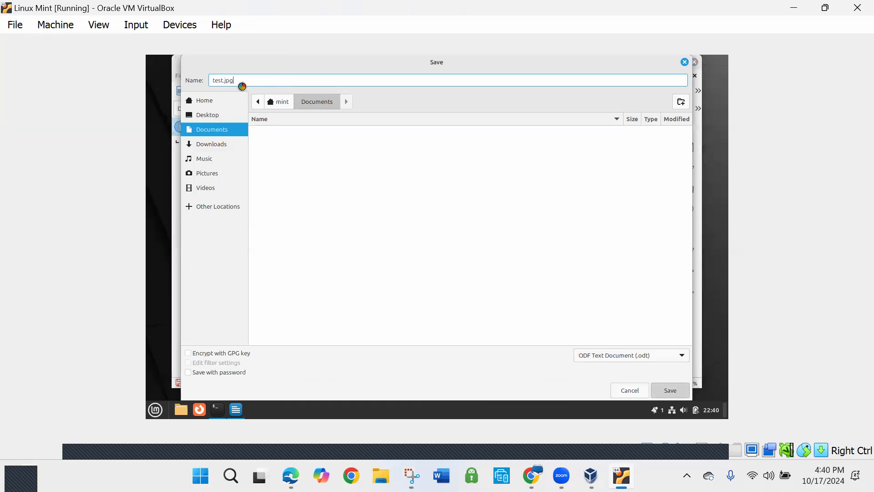
{"action": "key", "text": "Return"}
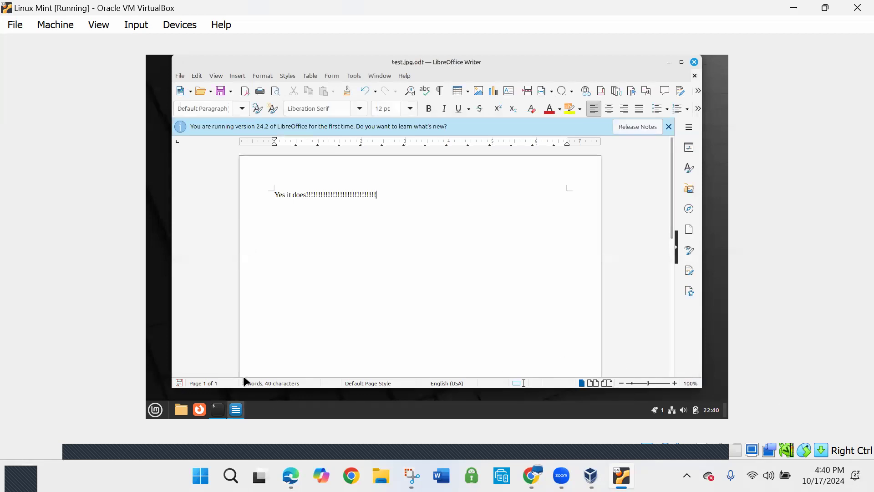
Check the properties of the saved test document in the Documents folder and close the file manager
{"action": "left_click", "coordinate": [180, 411]}
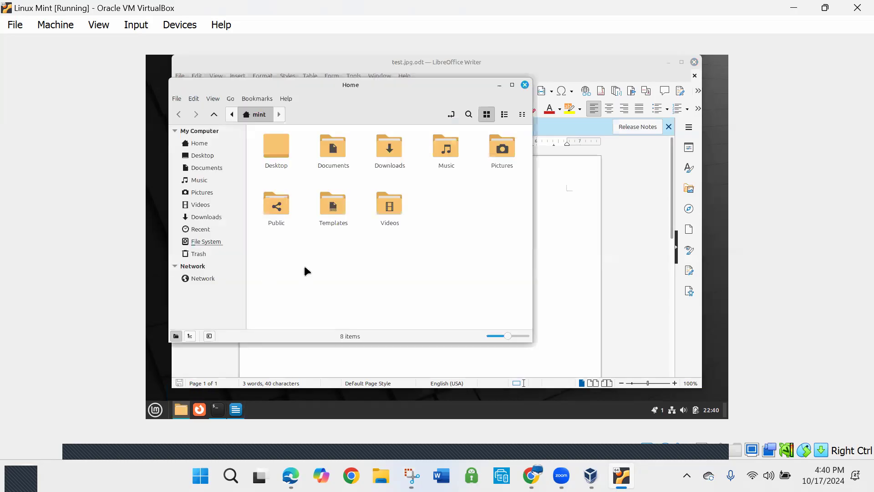
{"action": "left_click", "coordinate": [210, 168]}
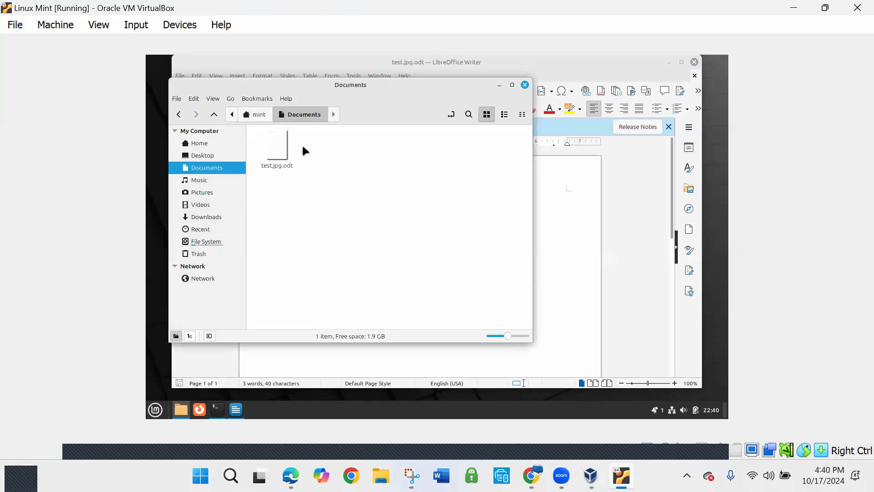
{"action": "right_click", "coordinate": [278, 147]}
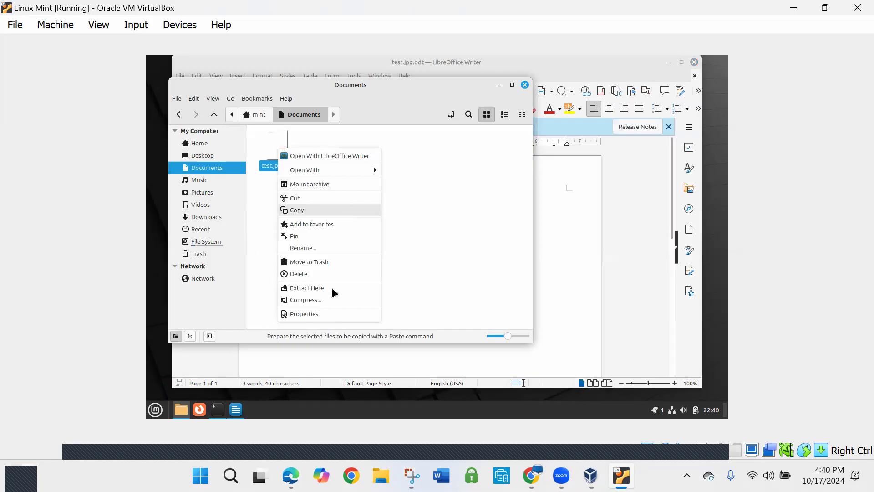
{"action": "left_click", "coordinate": [333, 315]}
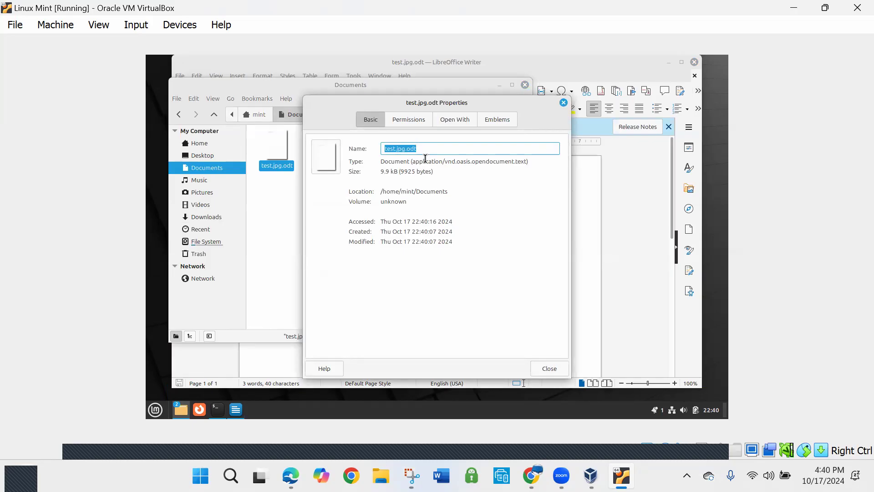
{"action": "left_click", "coordinate": [563, 103]}
{"action": "left_click", "coordinate": [524, 85]}
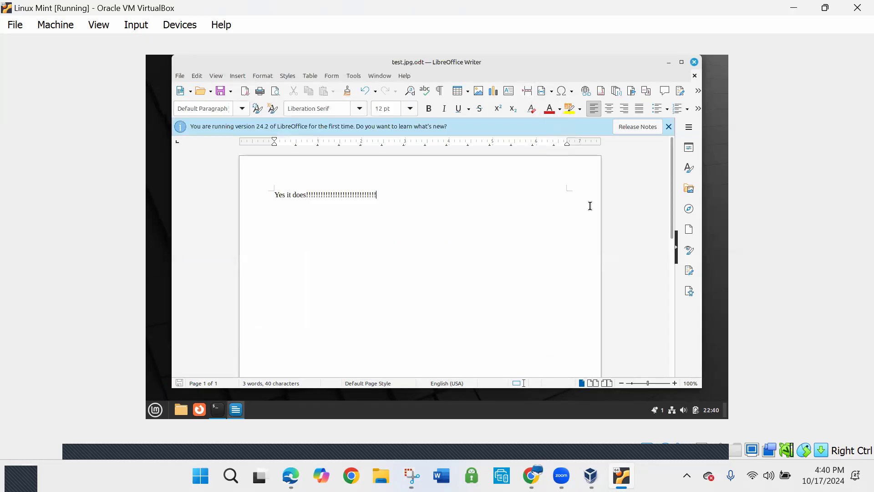
Close the Writer document and launch LibreOffice Draw from the Office category
{"action": "left_click", "coordinate": [695, 63]}
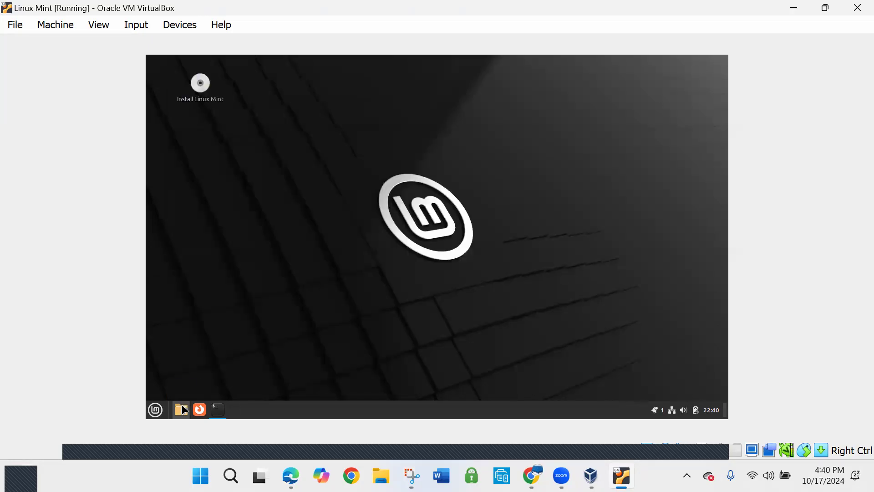
{"action": "left_click", "coordinate": [155, 409]}
{"action": "mouse_move", "coordinate": [235, 292]}
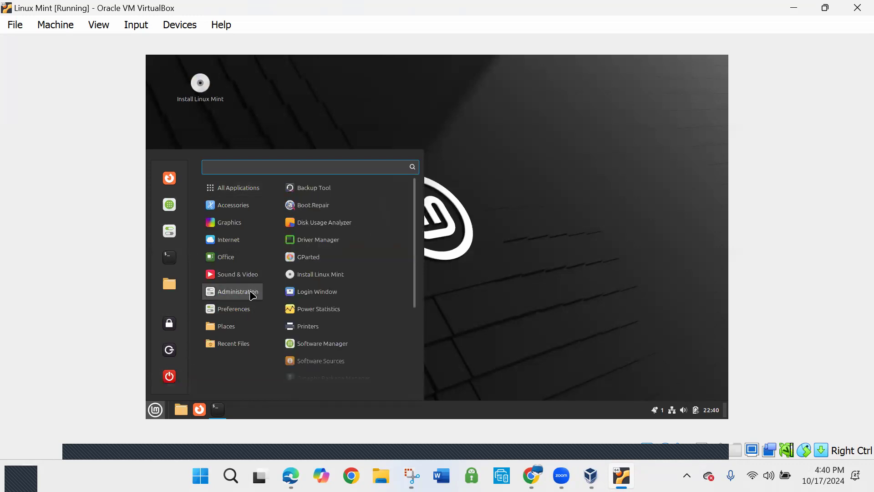
{"action": "mouse_move", "coordinate": [234, 257]}
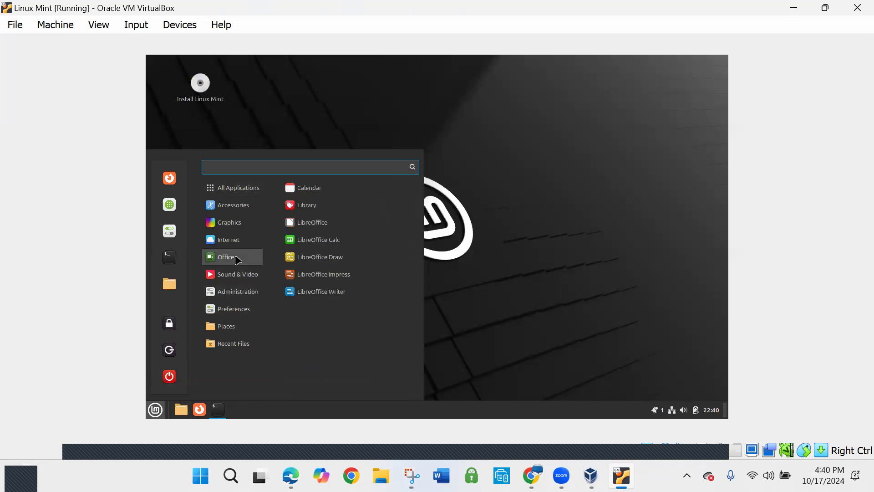
{"action": "left_click", "coordinate": [332, 255]}
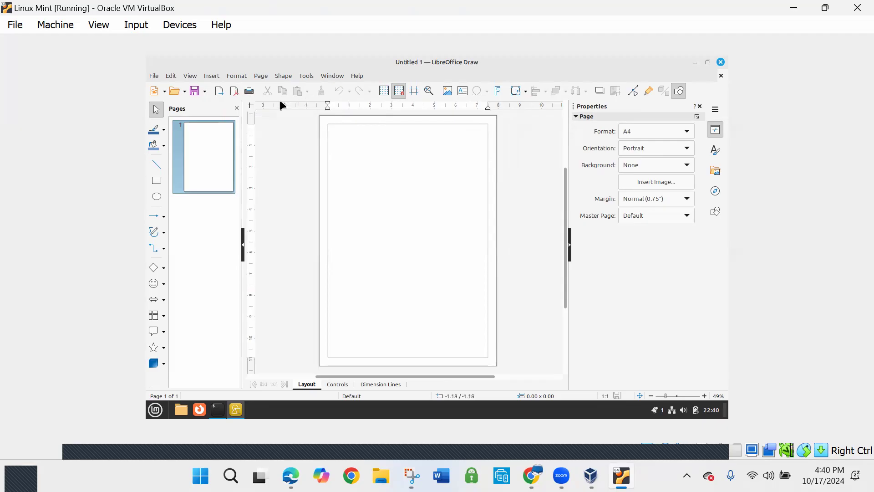
Examine the available printers in Draw's Print dialog, leave it without printing, and close Draw
{"action": "left_click", "coordinate": [249, 92]}
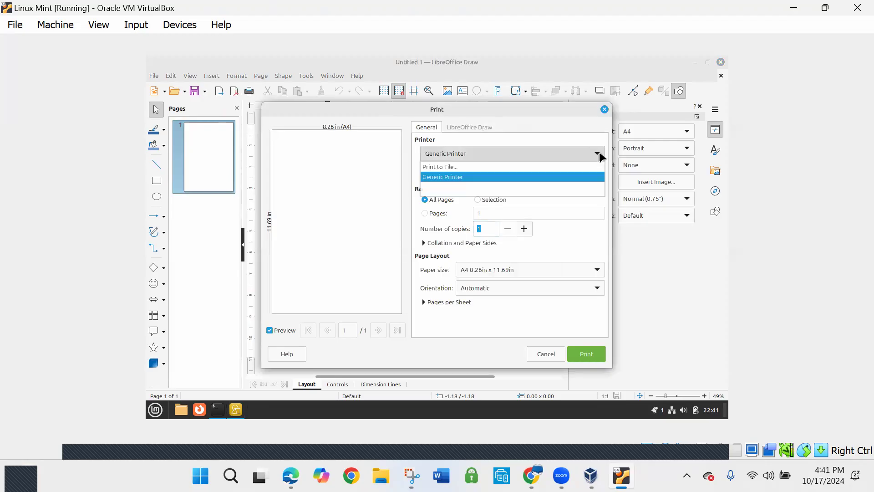
{"action": "left_click", "coordinate": [600, 156]}
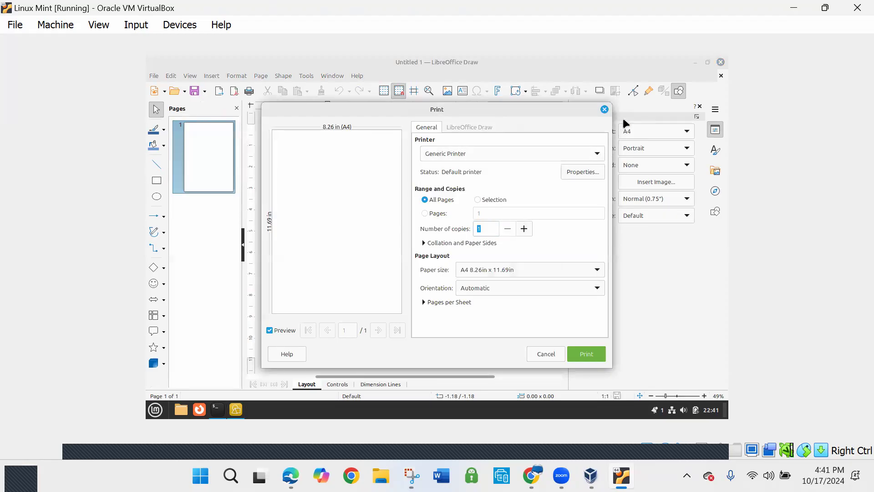
{"action": "left_click", "coordinate": [605, 110]}
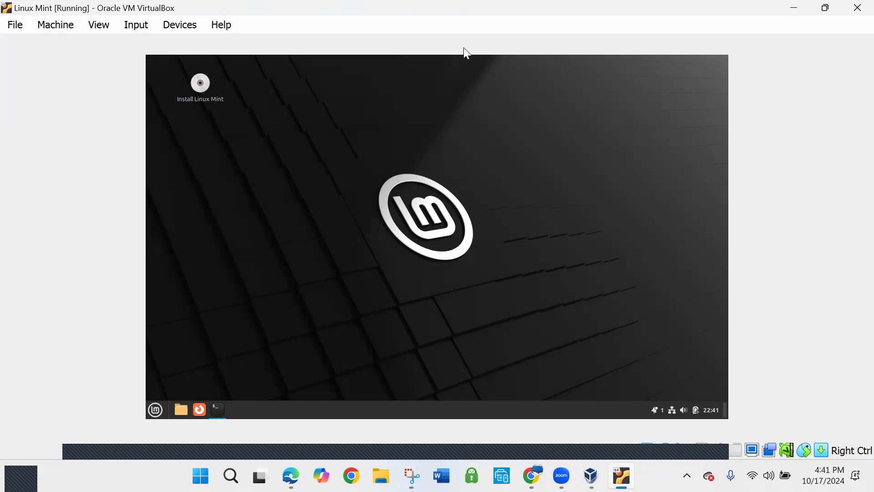
Search the Linux Mint applications for "python" and dismiss the search
{"action": "left_click", "coordinate": [157, 411]}
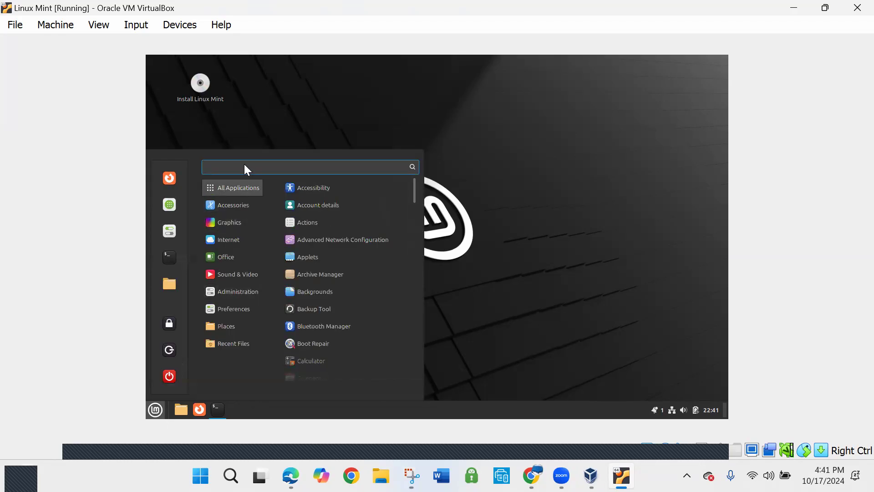
{"action": "type", "text": "pl"}
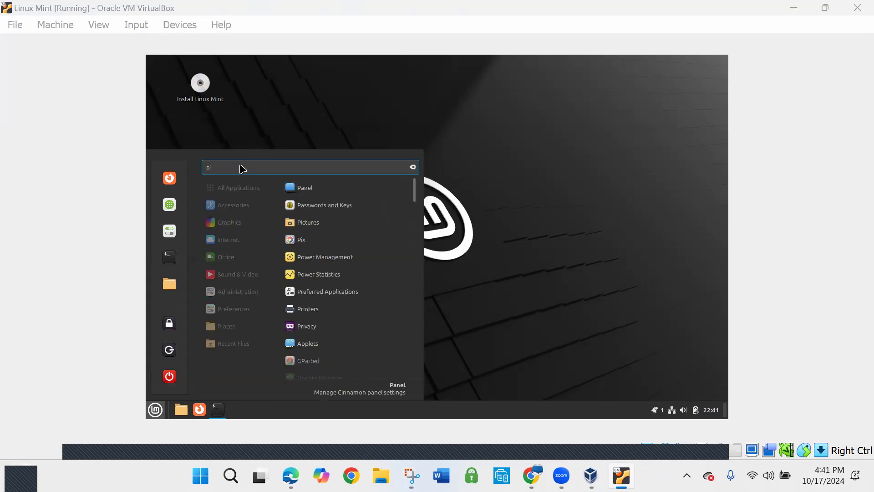
{"action": "left_click", "coordinate": [240, 165]}
{"action": "type", "text": "ython"}
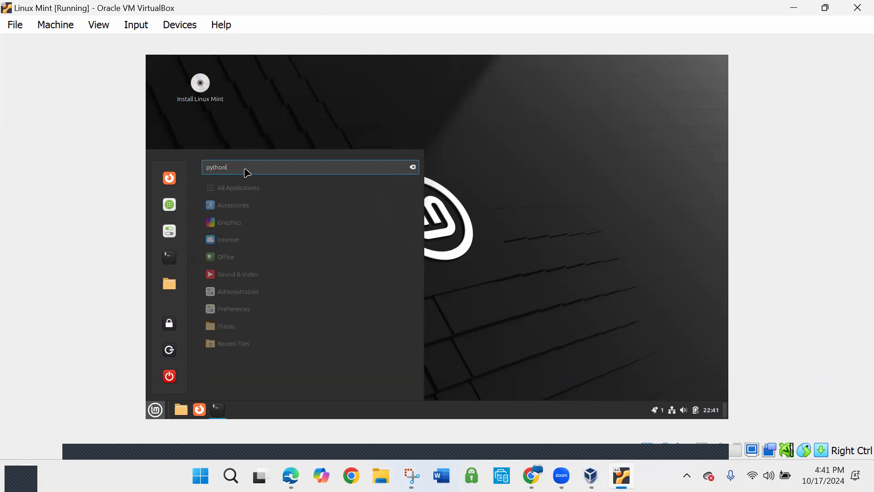
{"action": "left_click", "coordinate": [488, 319]}
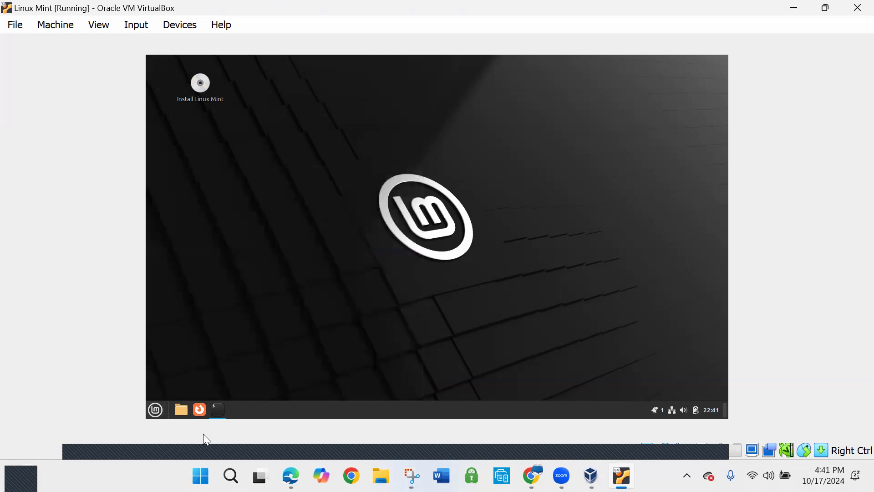
Check the open terminal, minimize it, and open the Backgrounds settings from the Preferences category
{"action": "left_click", "coordinate": [217, 411]}
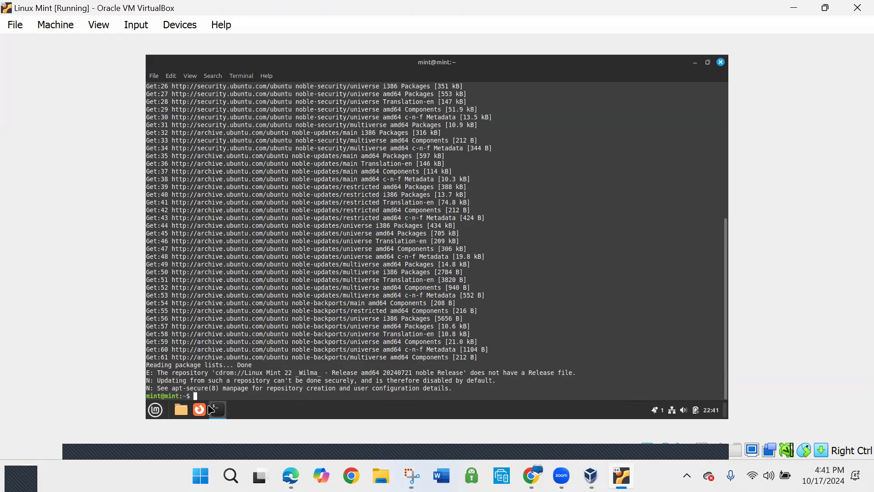
{"action": "left_click", "coordinate": [695, 63]}
{"action": "left_click", "coordinate": [163, 409]}
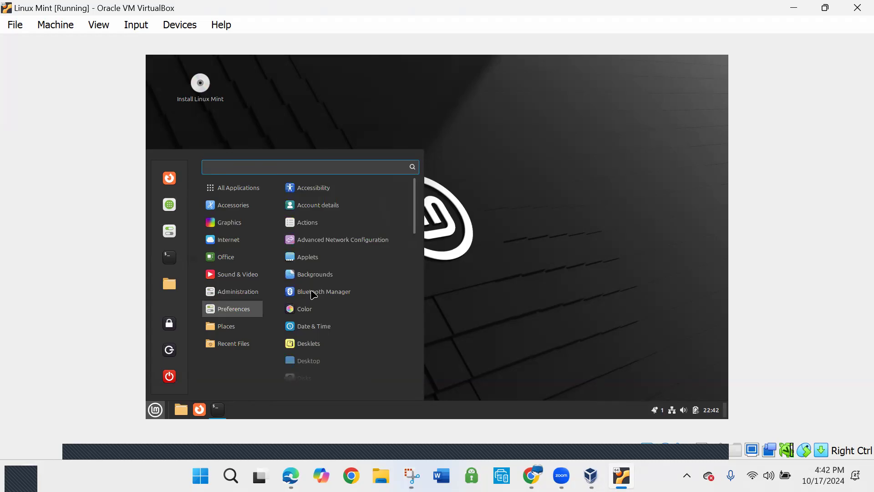
{"action": "left_click", "coordinate": [314, 277]}
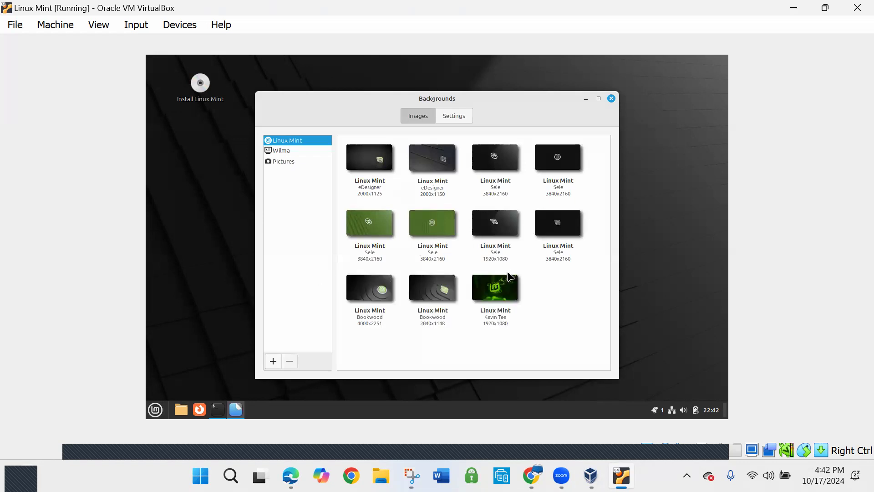
Apply the Blanket wallpaper from the Wilma collection and move the Backgrounds window aside to reveal more of the desktop
{"action": "left_click", "coordinate": [299, 150]}
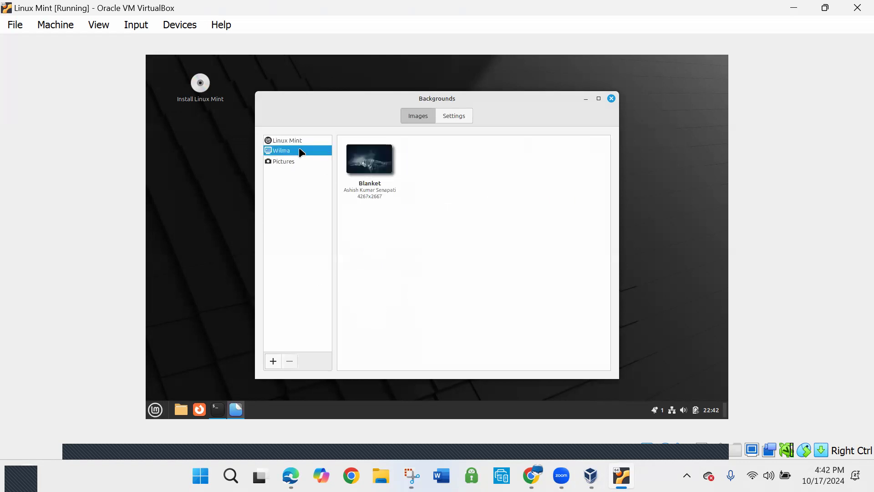
{"action": "left_click", "coordinate": [373, 168]}
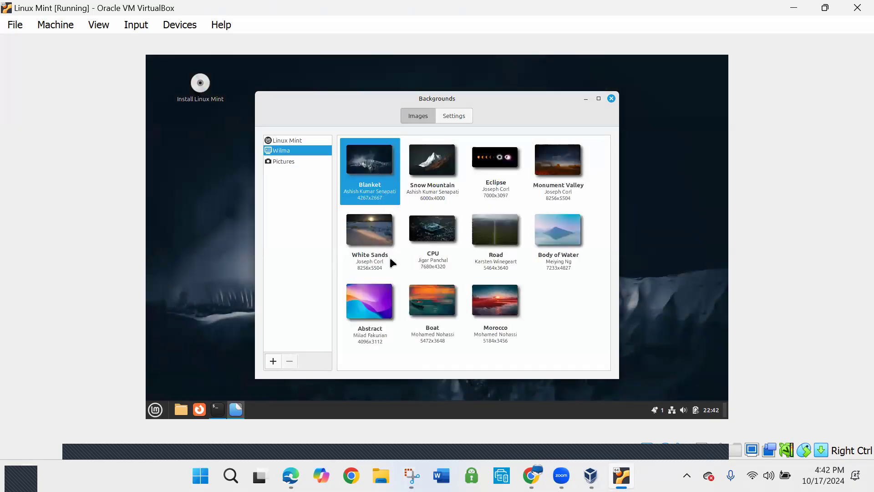
{"action": "left_click_drag", "start_coordinate": [481, 106], "coordinate": [516, 77]}
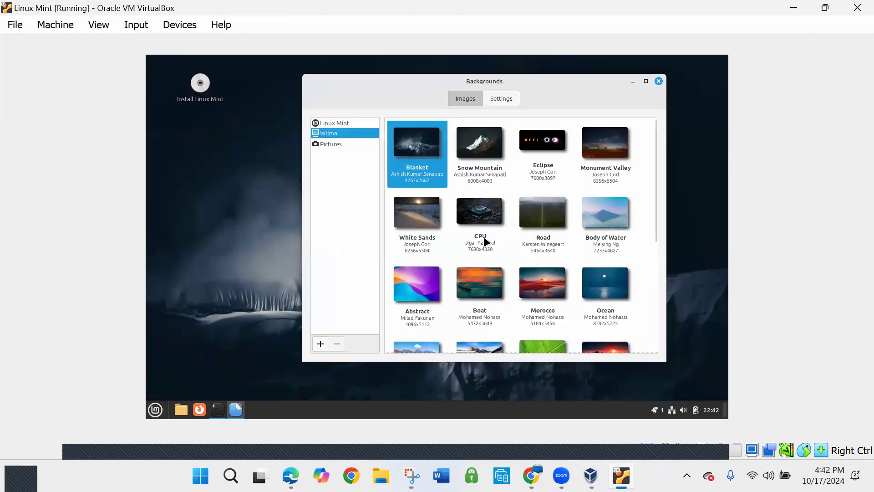
Try the CPU, White Sands and Monument Valley wallpapers from the Wilma collection in turn
{"action": "left_click", "coordinate": [478, 221]}
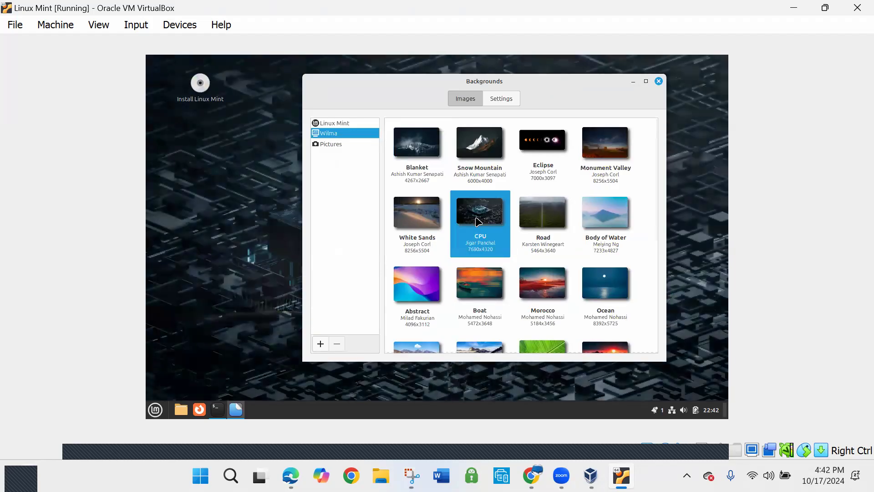
{"action": "left_click", "coordinate": [437, 223]}
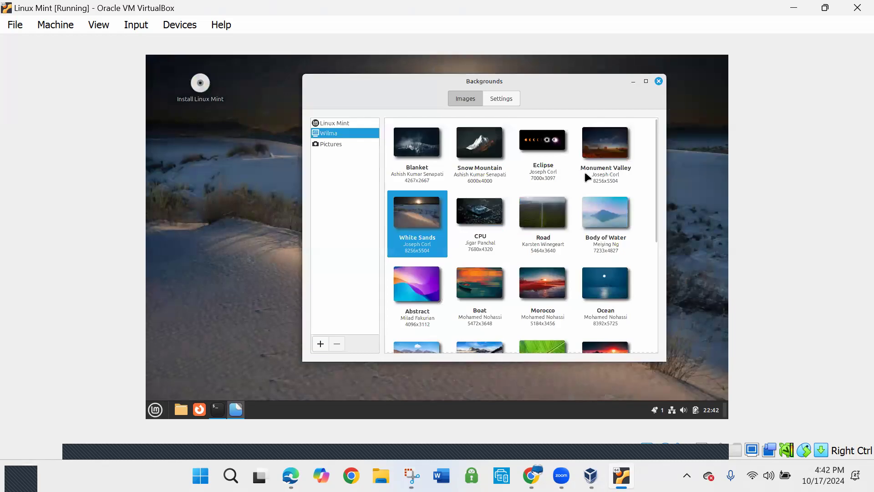
{"action": "left_click", "coordinate": [618, 152]}
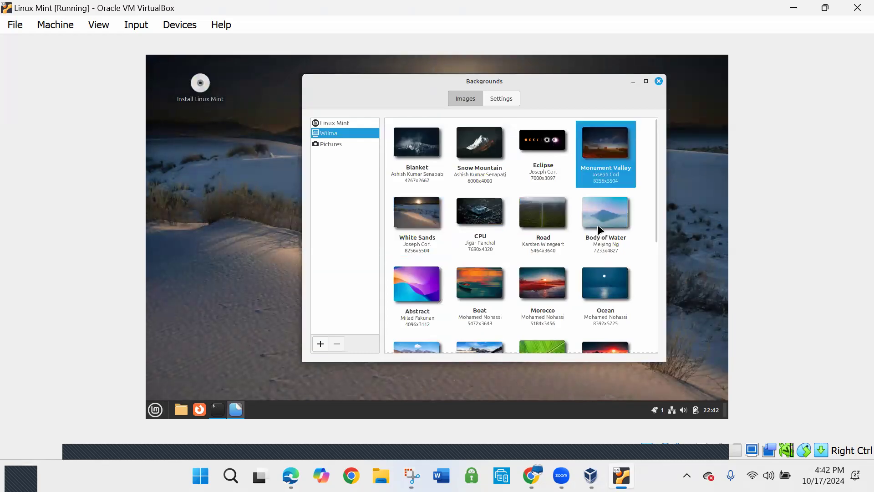
Try the Sunset and Earth wallpapers further down the Wilma collection
{"action": "scroll", "coordinate": [600, 205], "scroll_direction": "down", "scroll_amount": 3}
{"action": "scroll", "coordinate": [599, 226], "scroll_direction": "down", "scroll_amount": 1}
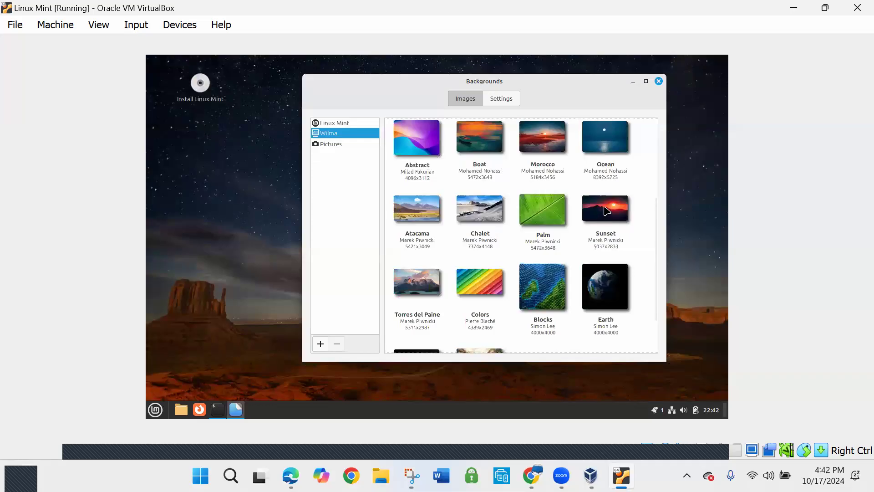
{"action": "left_click", "coordinate": [610, 217]}
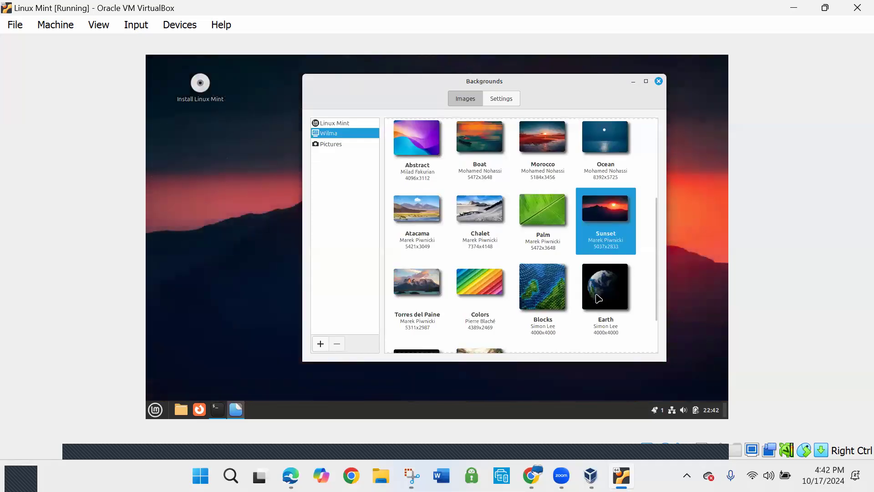
{"action": "left_click", "coordinate": [598, 285]}
{"action": "scroll", "coordinate": [596, 278], "scroll_direction": "down", "scroll_amount": 1}
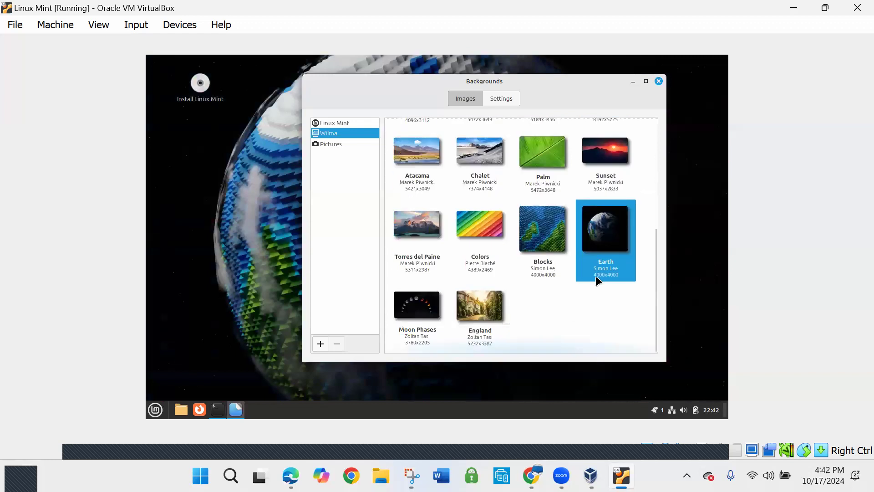
{"action": "scroll", "coordinate": [500, 316], "scroll_direction": "up", "scroll_amount": 1}
Check the Pictures collection, try the bright green 1920x1080 Linux Mint wallpaper, and apply the 2040x1148 one beside it
{"action": "left_click", "coordinate": [327, 143]}
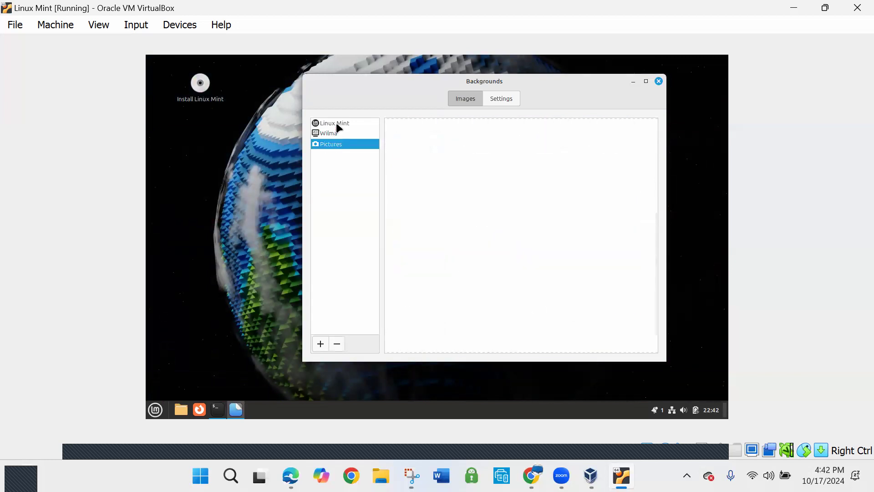
{"action": "left_click", "coordinate": [338, 126]}
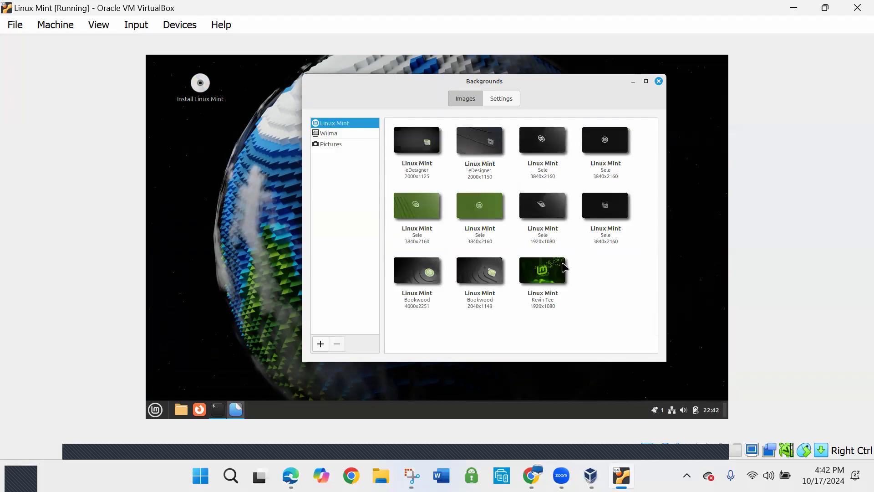
{"action": "left_click", "coordinate": [554, 274]}
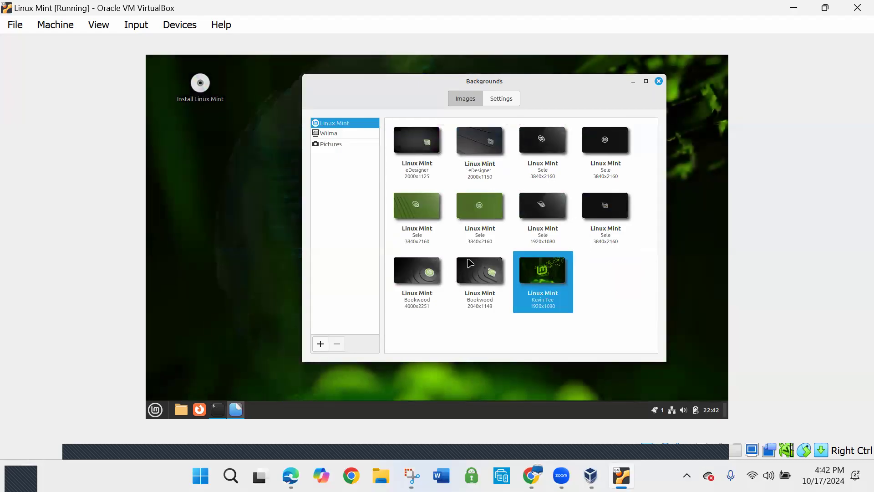
{"action": "left_click", "coordinate": [476, 274]}
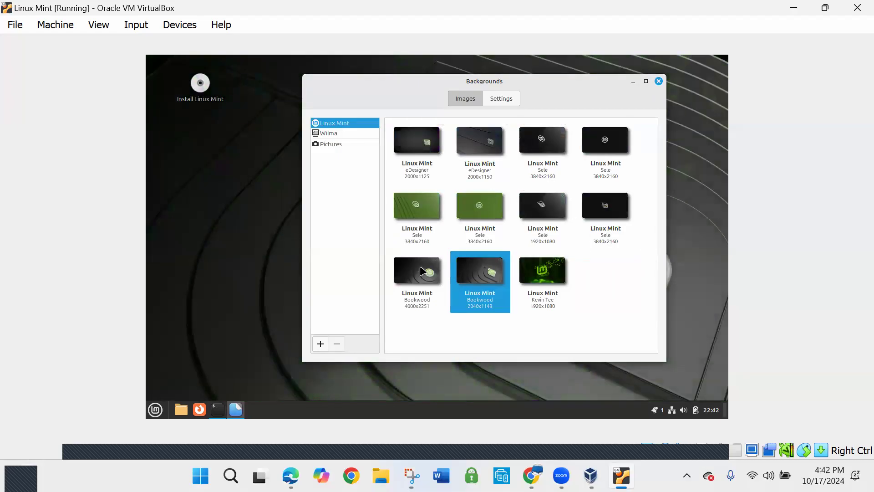